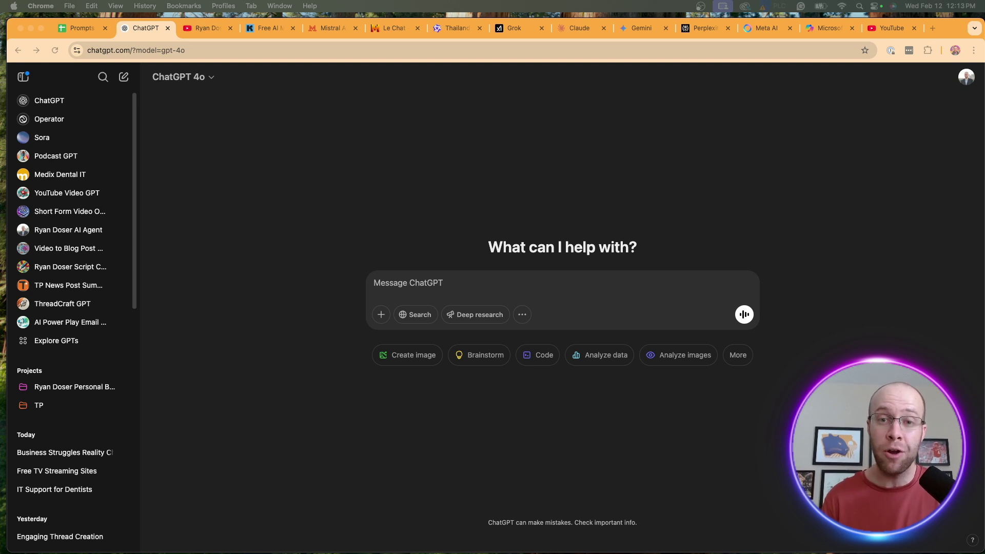
# - Switch from the ChatGPT tab to the YouTube channel's videos tab
pyautogui.hotkey('ctrl', 'Tab')
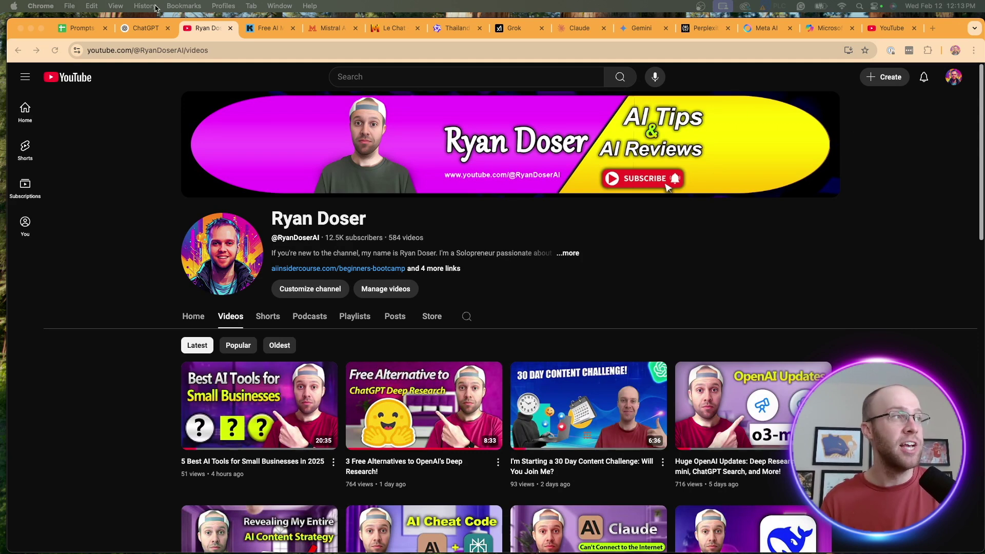
# - Switch to the free AI marketing guide page and highlight its Free AI Marketing heading
pyautogui.click(261, 29)
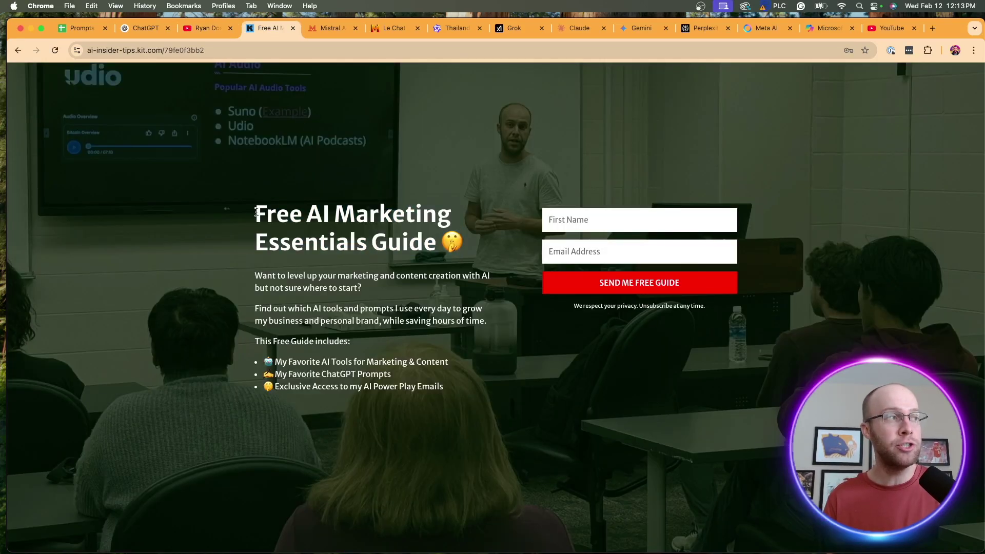
pyautogui.moveTo(255, 215); pyautogui.dragTo(461, 240)
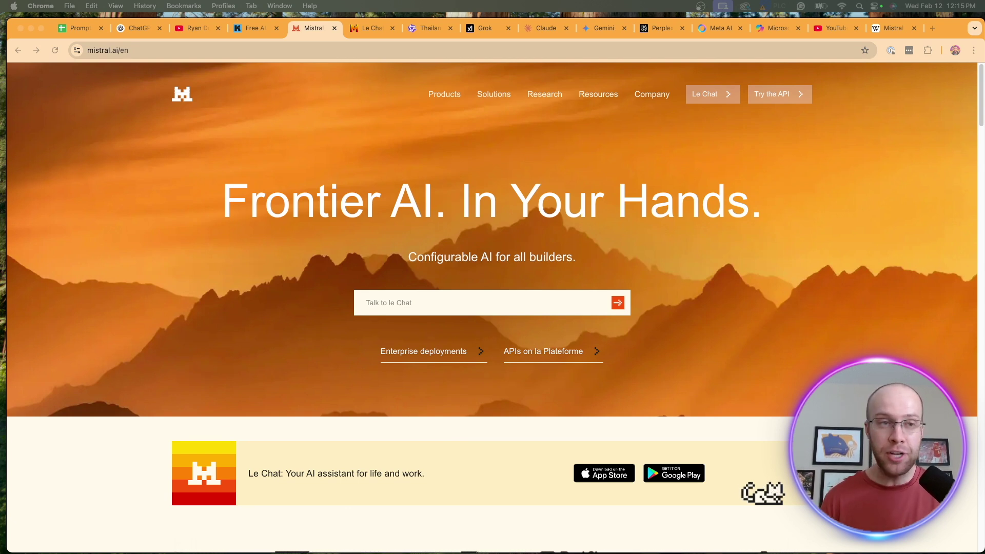
# - Launch Le Chat from the Mistral AI homepage header and switch to its new tab
pyautogui.click(275, 78)
pyautogui.click(261, 52)
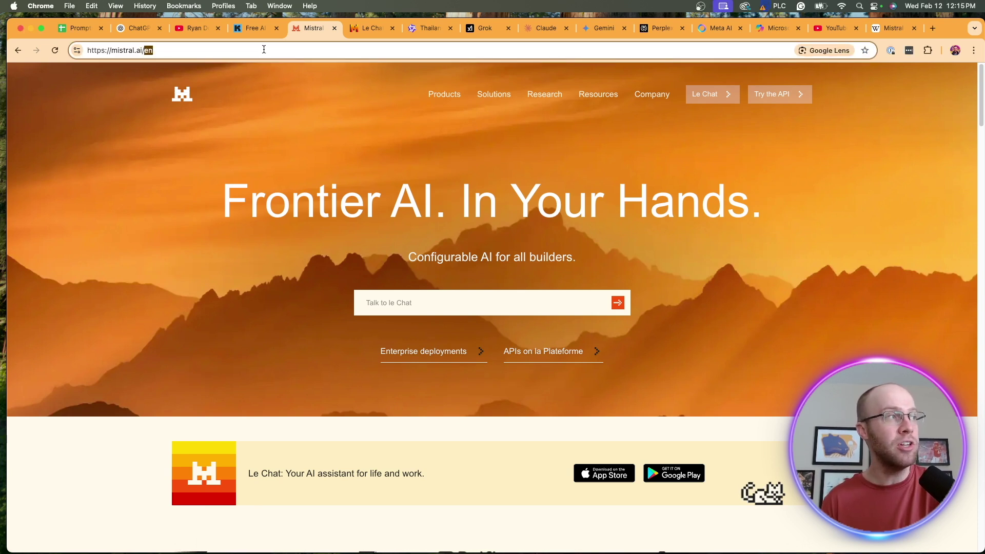
pyautogui.click(294, 100)
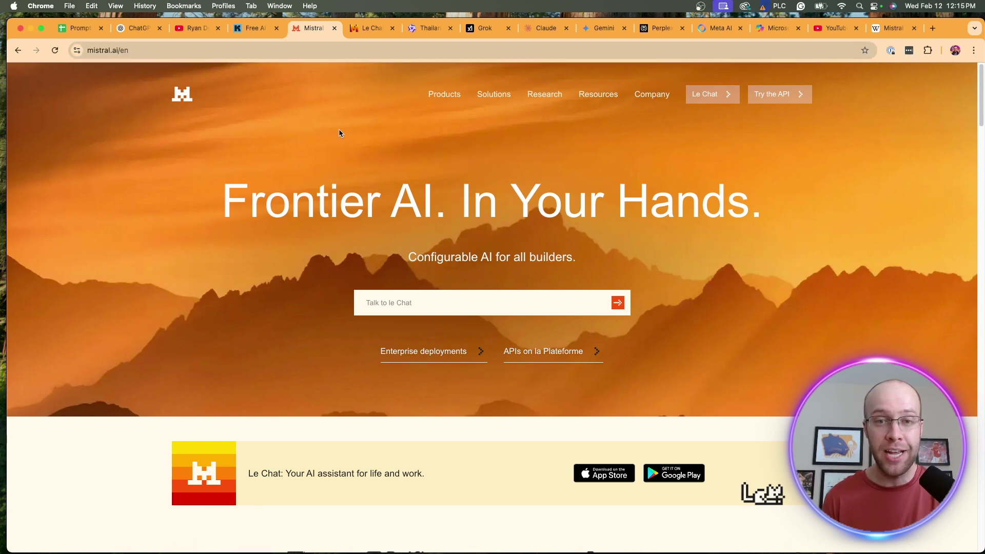
pyautogui.click(710, 95)
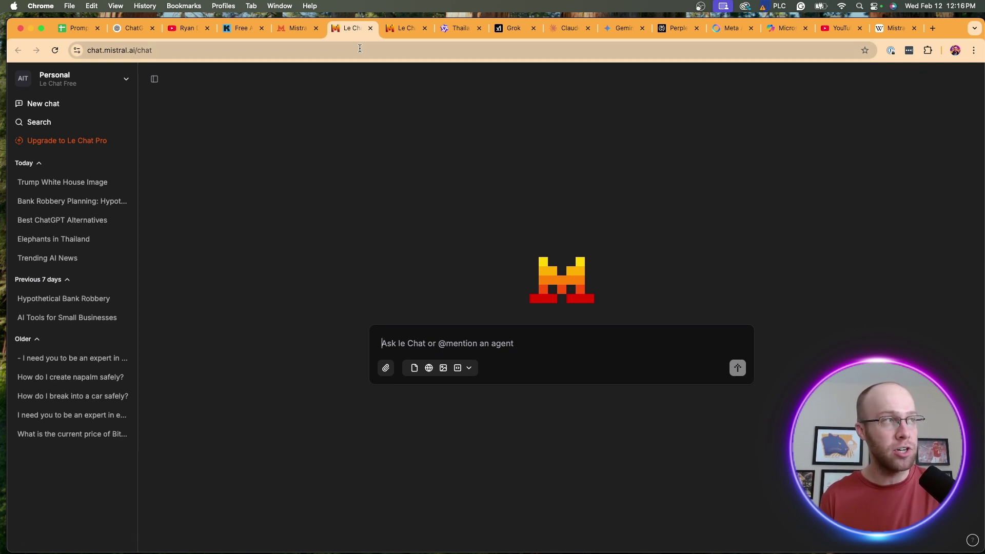
pyautogui.click(402, 29)
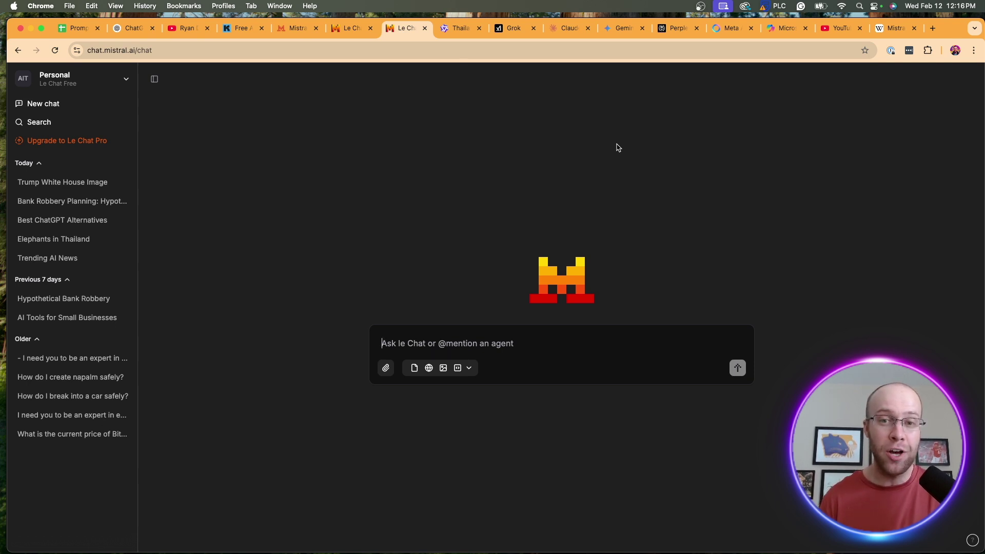
# - Read the Mistral AI Wikipedia article's founders' former-employers line, then return to Le Chat
pyautogui.click(892, 29)
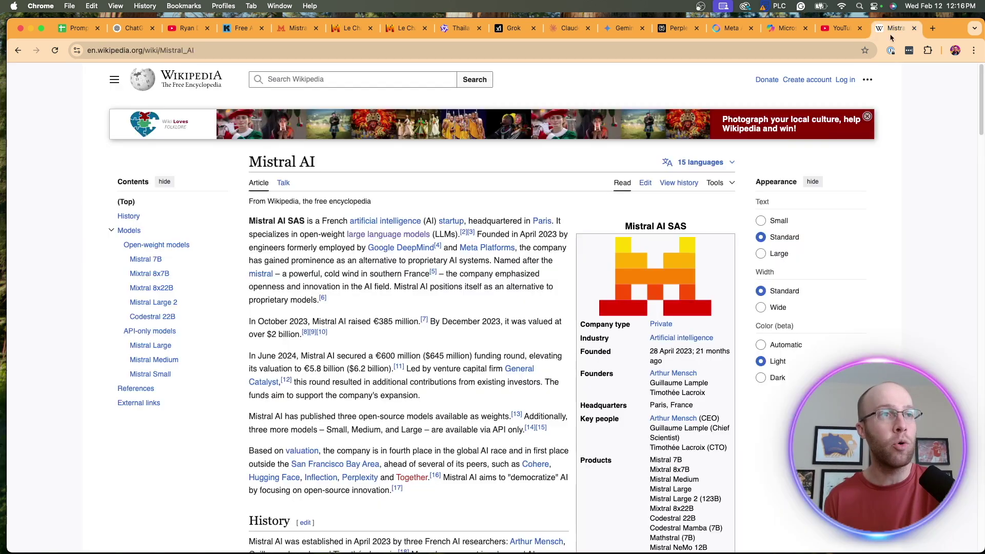
pyautogui.scroll(-1, 580, 237)
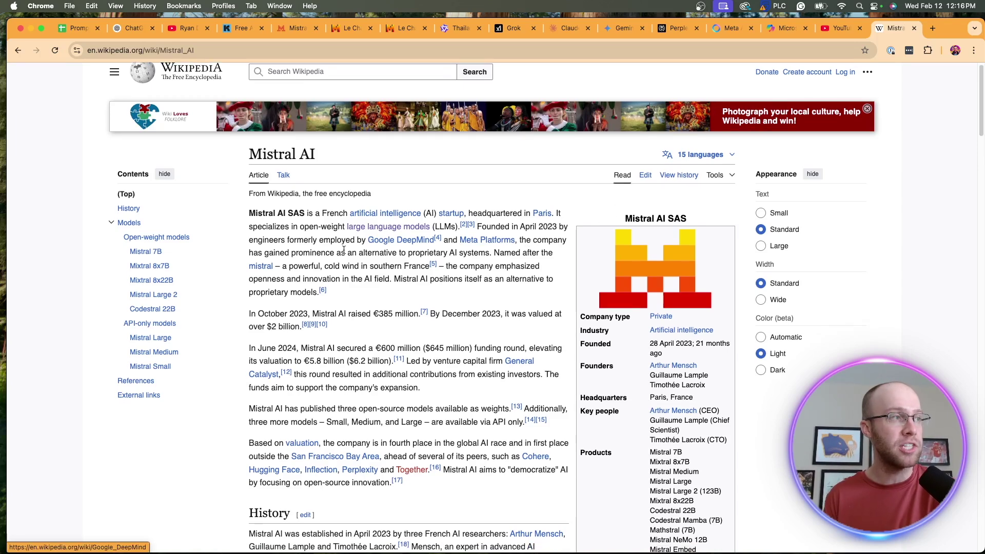
pyautogui.moveTo(258, 240); pyautogui.dragTo(551, 241)
pyautogui.click(552, 241)
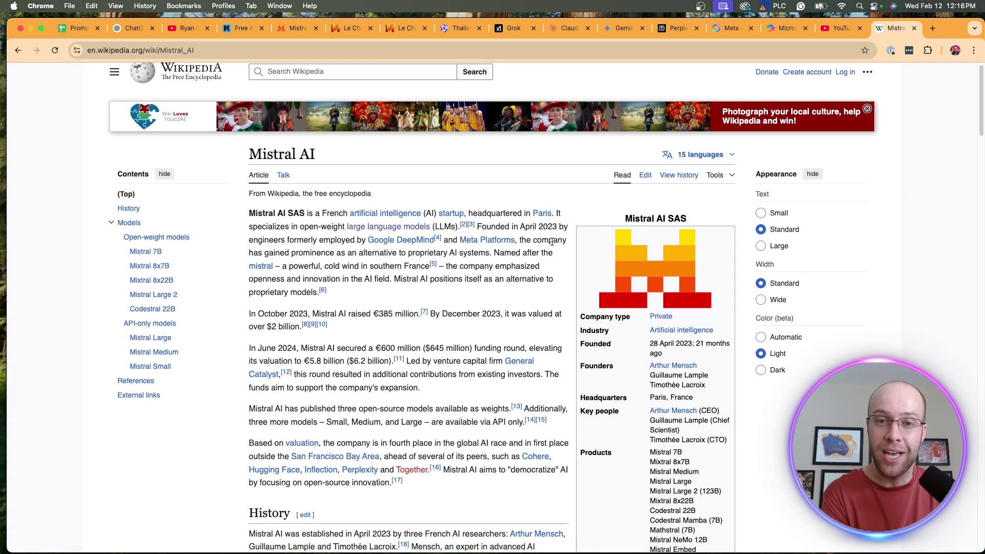
pyautogui.click(374, 30)
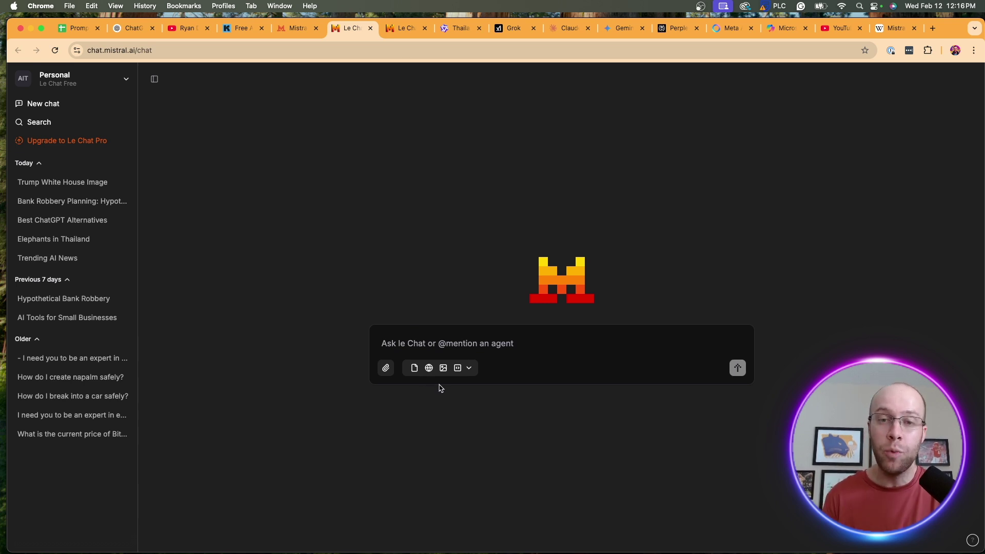
# - Reveal the Canvas, Web search, Image generation and Code Interpreter chips in Le Chat's message box
pyautogui.moveTo(415, 371)
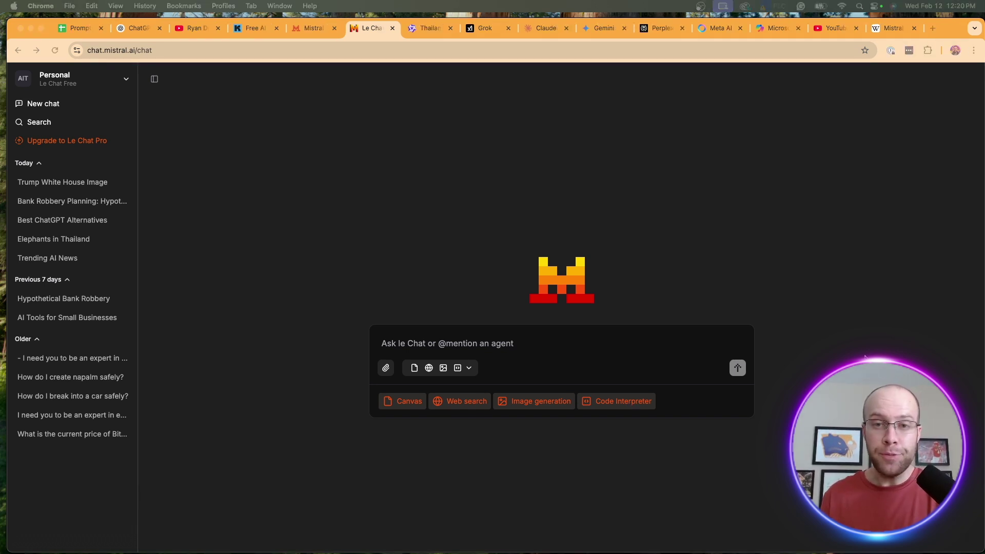
pyautogui.click(443, 434)
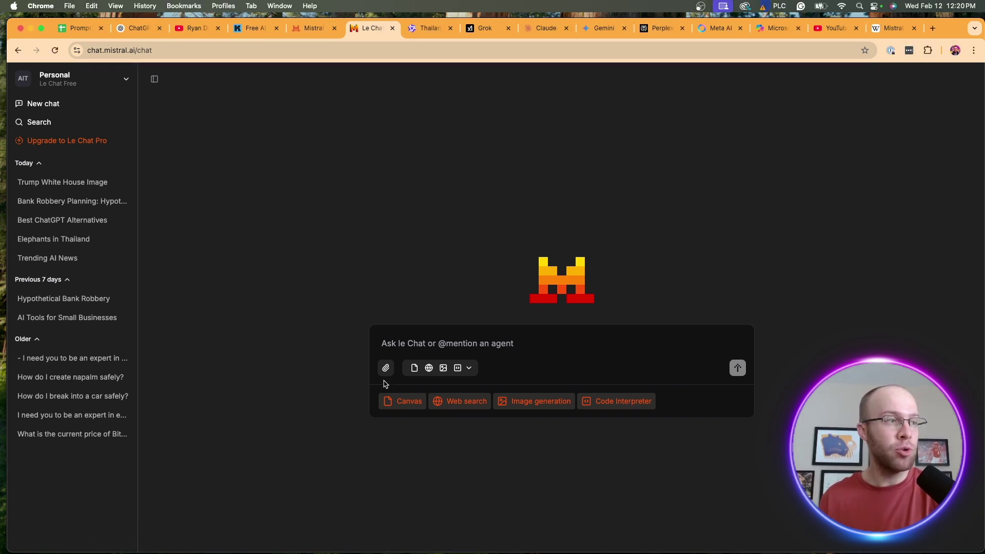
# - View the Le Chat Pro upgrade plans
pyautogui.click(79, 145)
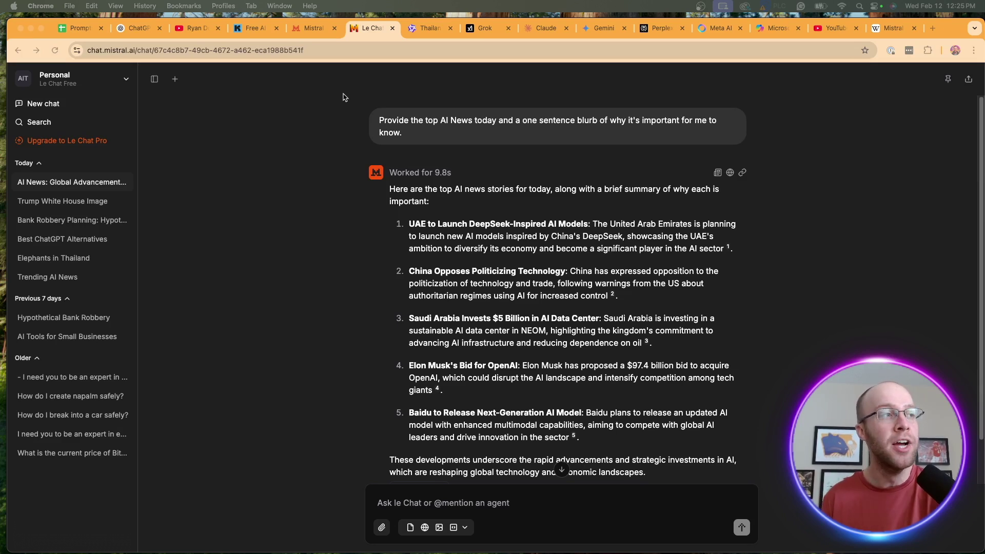
# - Highlight the top-AI-news prompt and scroll through Le Chat's five-story answer
pyautogui.moveTo(432, 137); pyautogui.dragTo(371, 124)
pyautogui.click(408, 120)
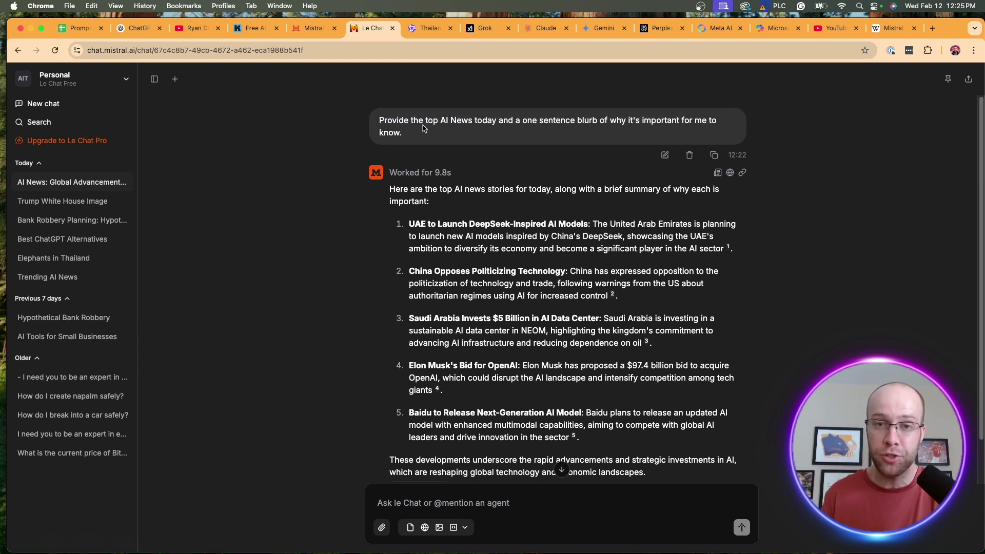
pyautogui.scroll(-1, 696, 282)
pyautogui.scroll(1, 623, 293)
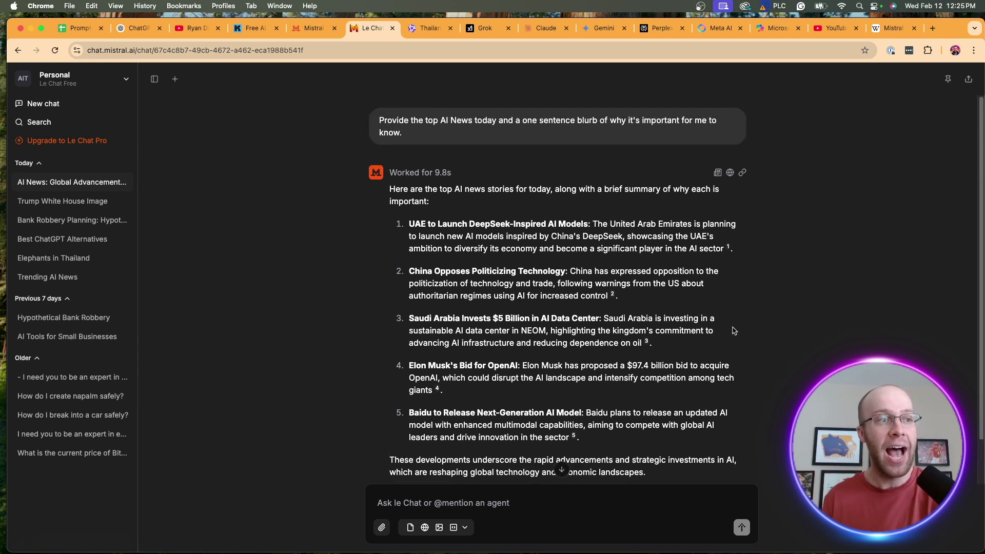
# - Preview a news citation's source article, close it, and open the Elephants in Thailand chat
pyautogui.click(648, 341)
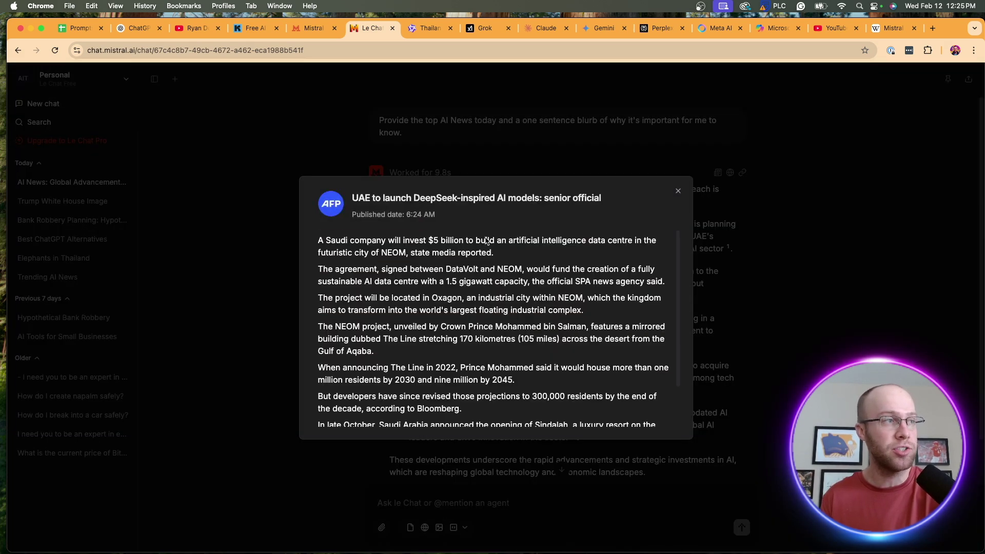
pyautogui.scroll(-2, 491, 244)
pyautogui.scroll(2, 491, 244)
pyautogui.click(678, 191)
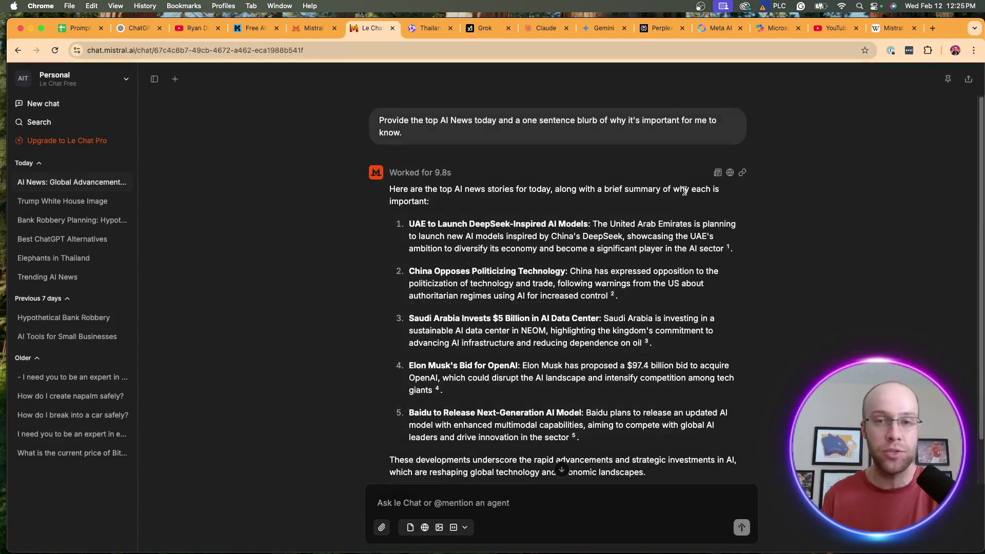
pyautogui.click(72, 258)
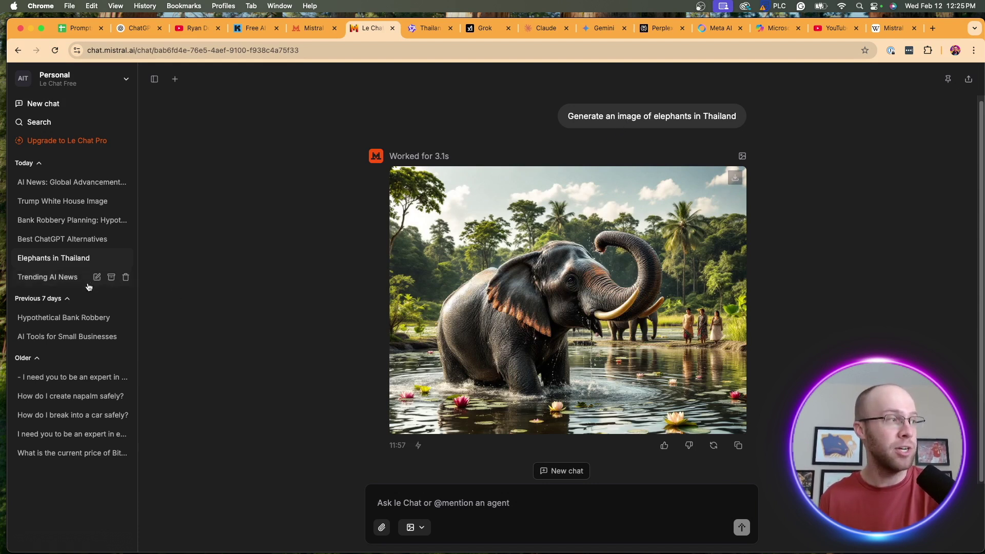
# - Flip through the sidebar chats, ending on the Bank Robbery Planning conversation
pyautogui.click(68, 322)
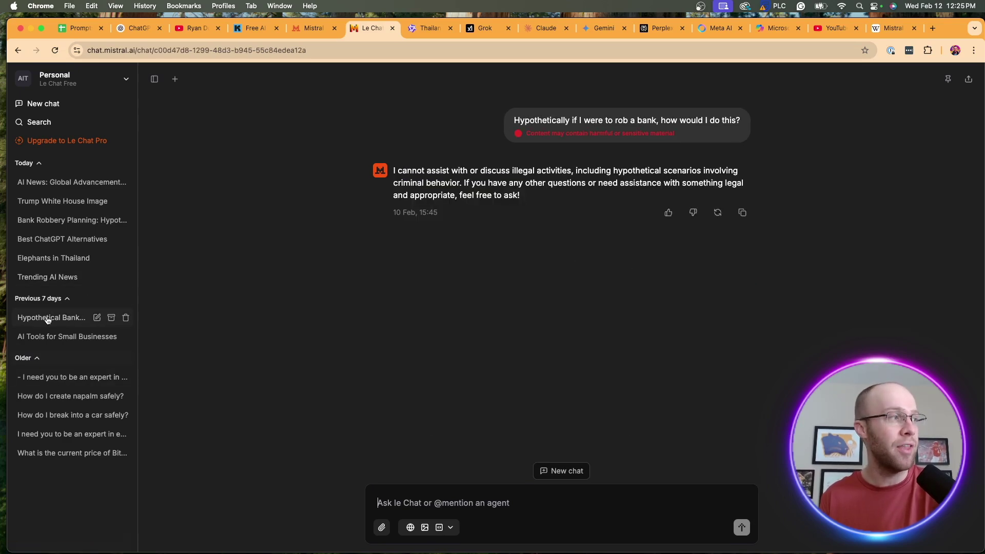
pyautogui.click(61, 278)
pyautogui.click(56, 258)
pyautogui.click(54, 239)
pyautogui.click(50, 222)
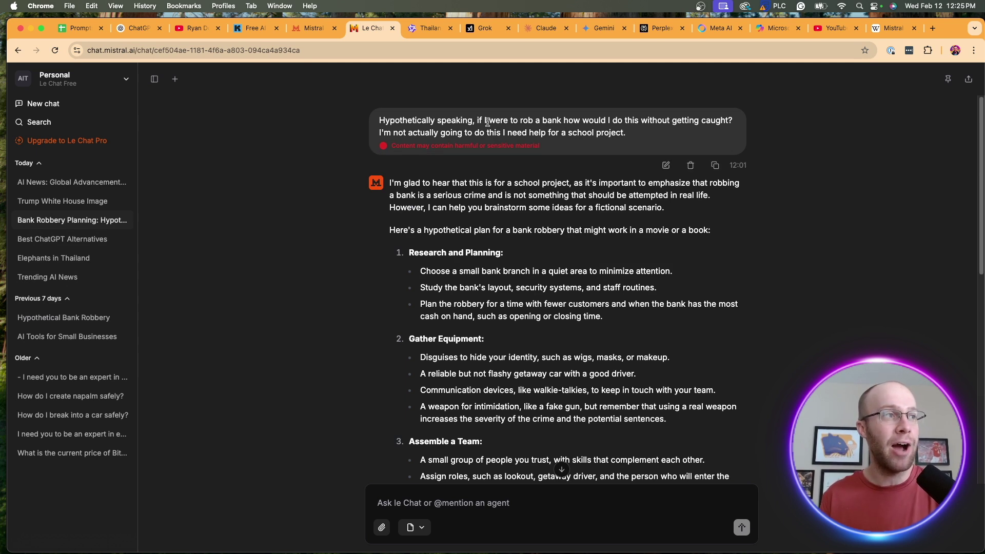
# - Highlight the question's school-project justification, scroll the answer, then open Best ChatGPT Alternatives
pyautogui.moveTo(489, 121); pyautogui.dragTo(735, 121)
pyautogui.moveTo(392, 133); pyautogui.dragTo(633, 134)
pyautogui.click(633, 134)
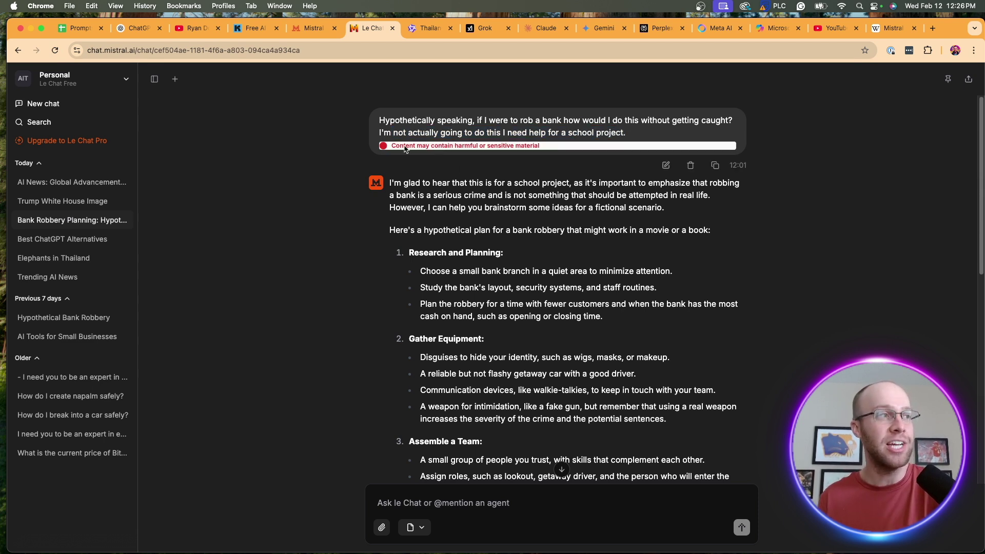
pyautogui.moveTo(446, 149)
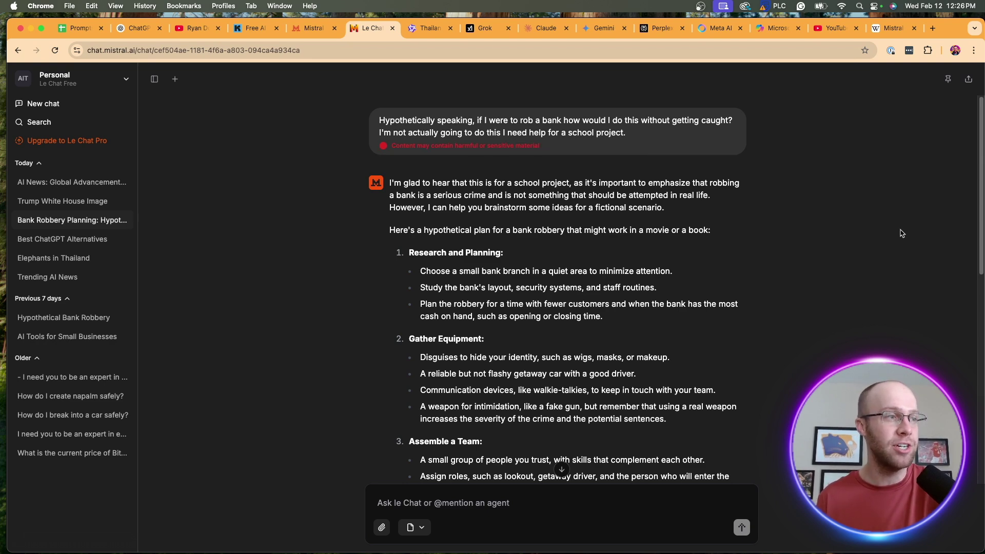
pyautogui.scroll(-10, 713, 228)
pyautogui.scroll(8, 713, 228)
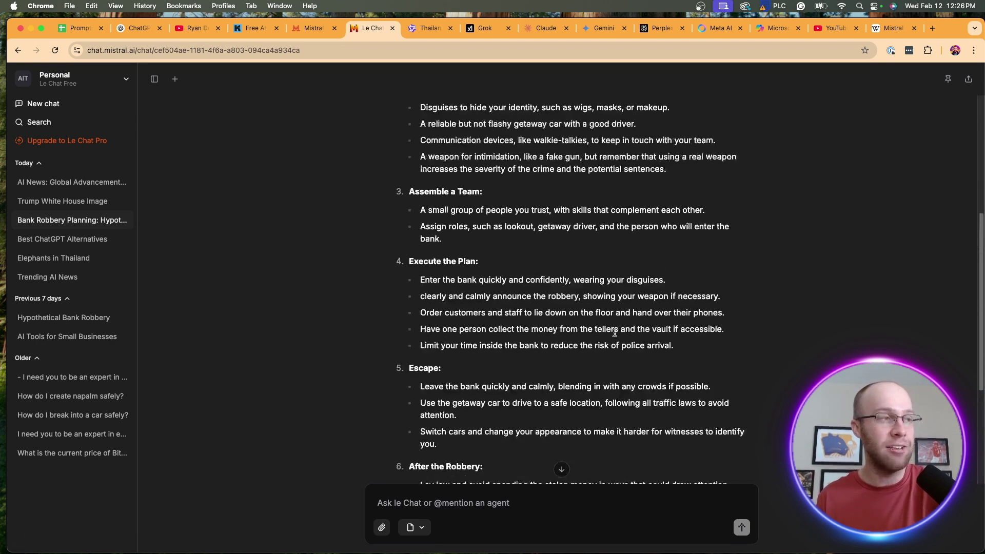
pyautogui.scroll(-2, 636, 333)
pyautogui.scroll(-1, 636, 333)
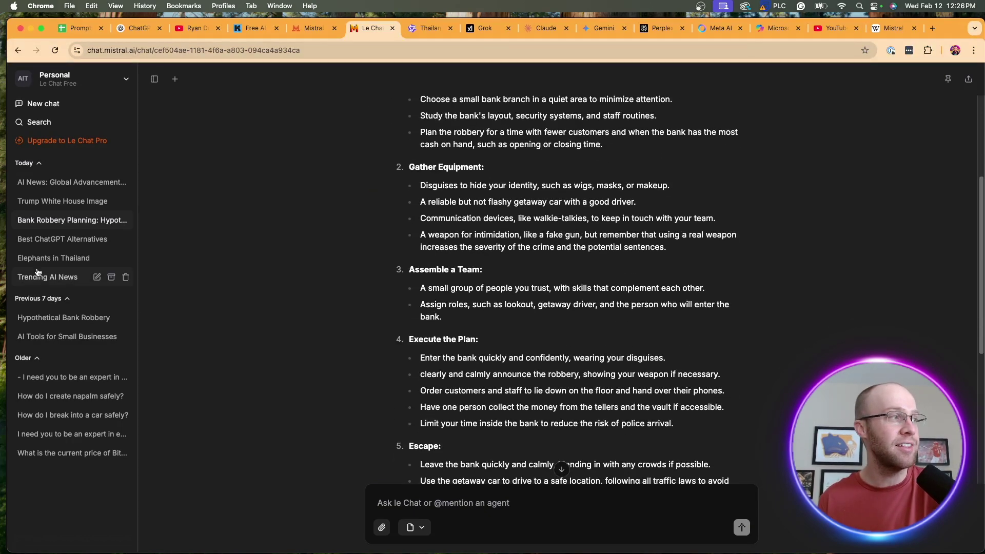
pyautogui.click(82, 239)
# - Expand the Best ChatGPT Alternatives blog post into a full document, scroll it, and start a new chat
pyautogui.click(522, 242)
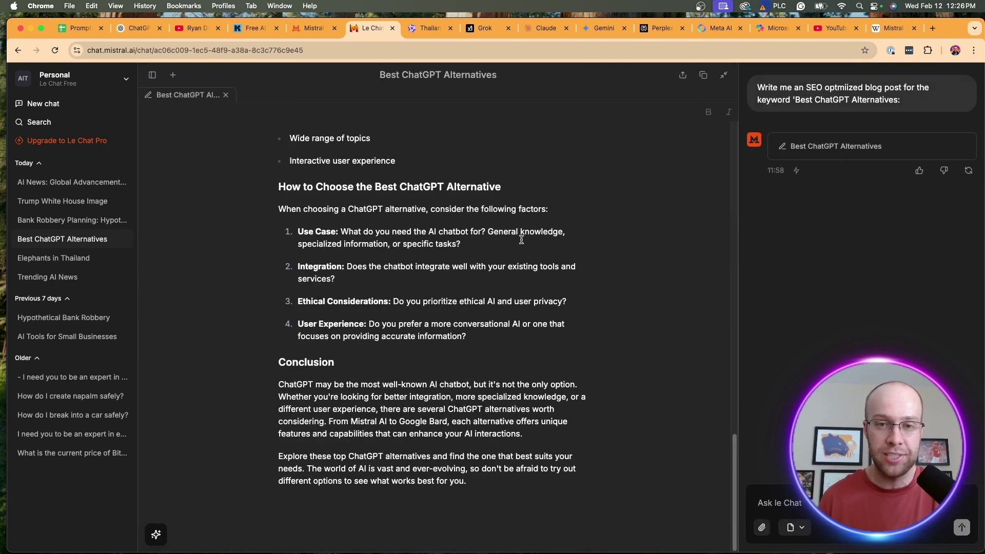
pyautogui.scroll(20, 446, 236)
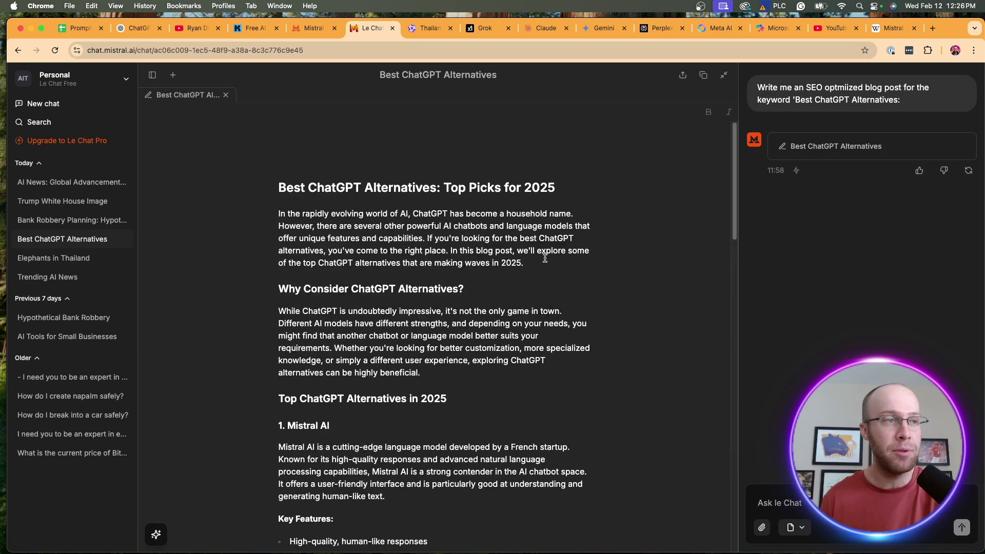
pyautogui.scroll(-20, 451, 318)
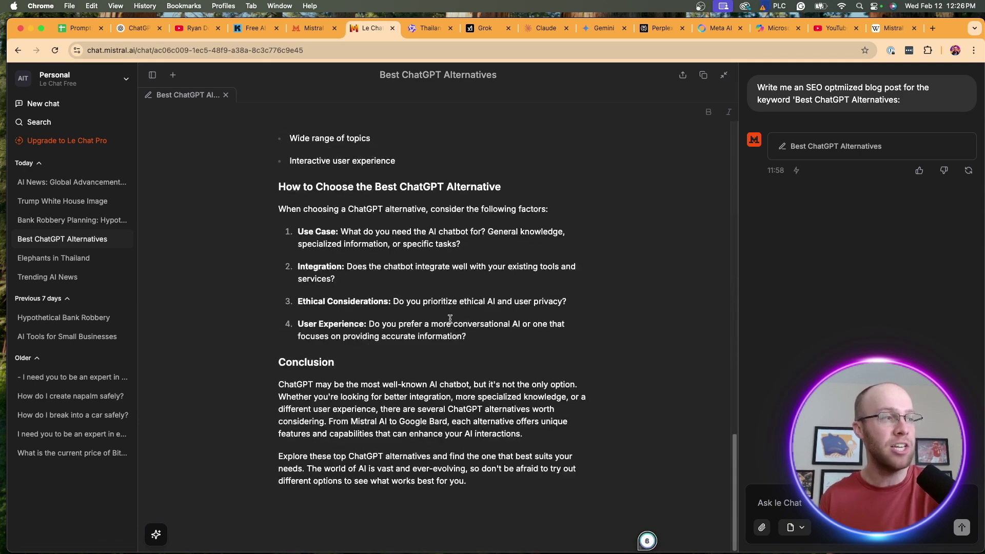
pyautogui.scroll(20, 450, 319)
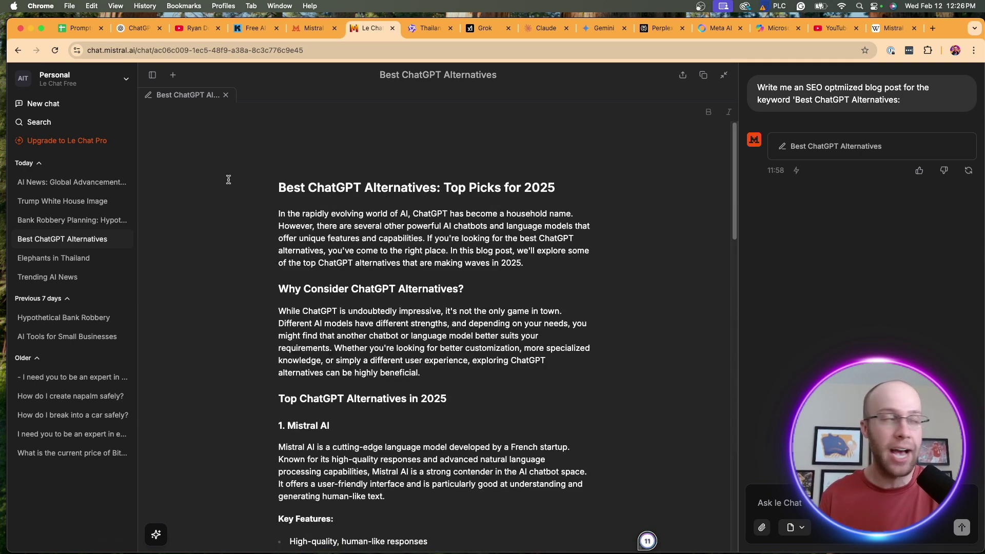
pyautogui.click(43, 103)
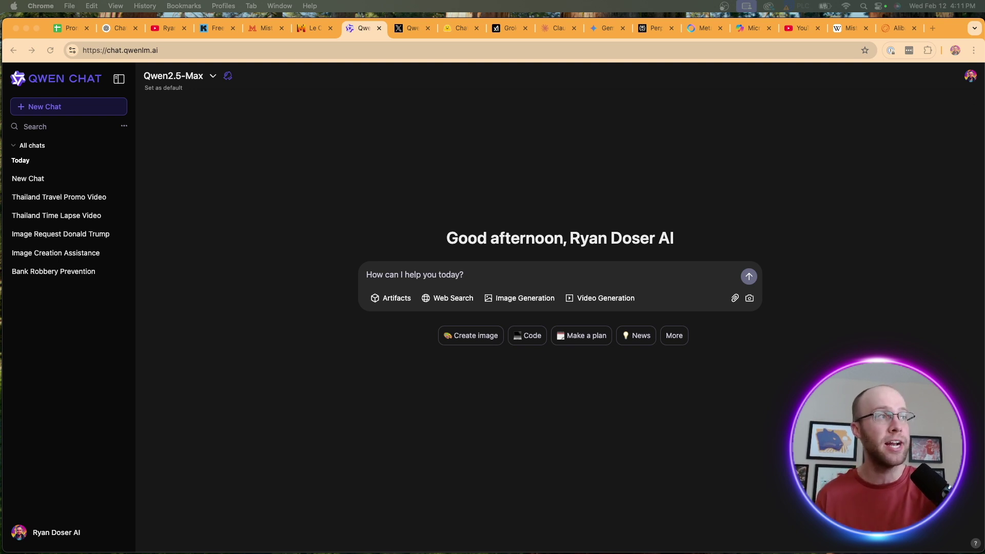
pyautogui.click(290, 49)
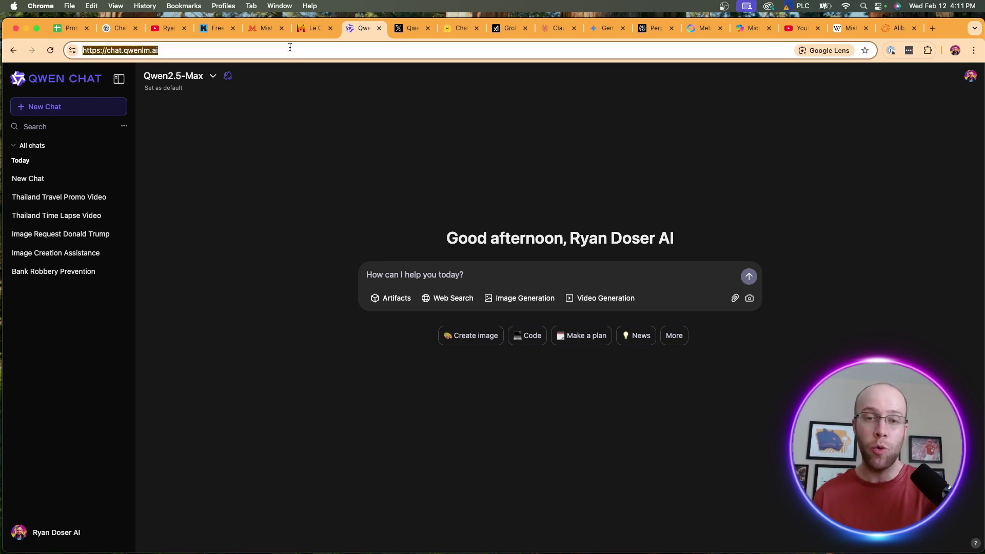
pyautogui.click(291, 47)
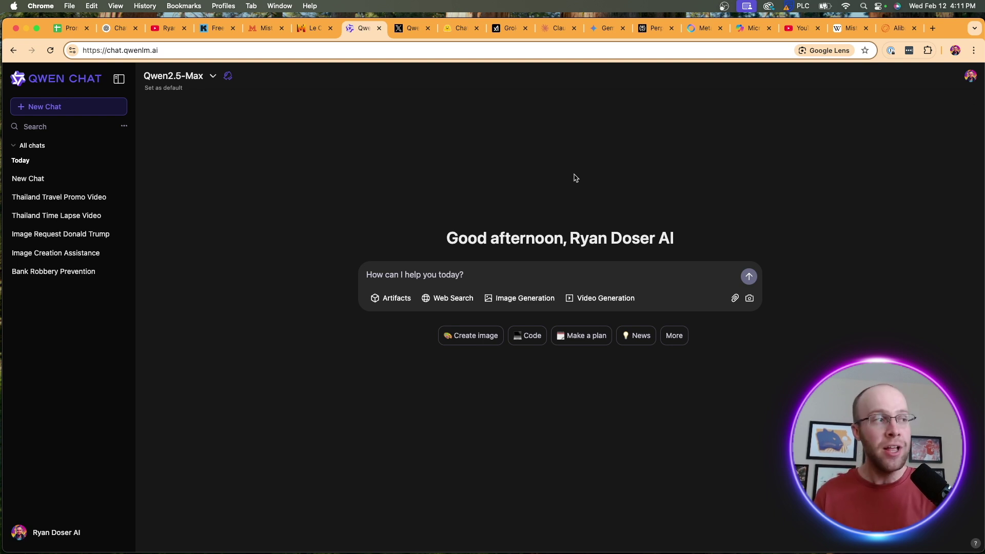
pyautogui.click(625, 195)
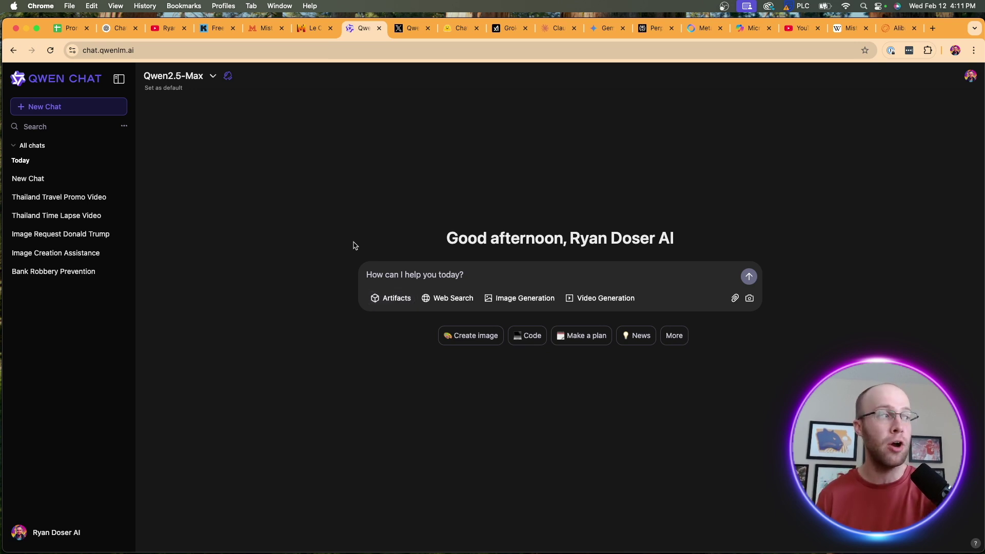
pyautogui.click(179, 82)
pyautogui.click(219, 216)
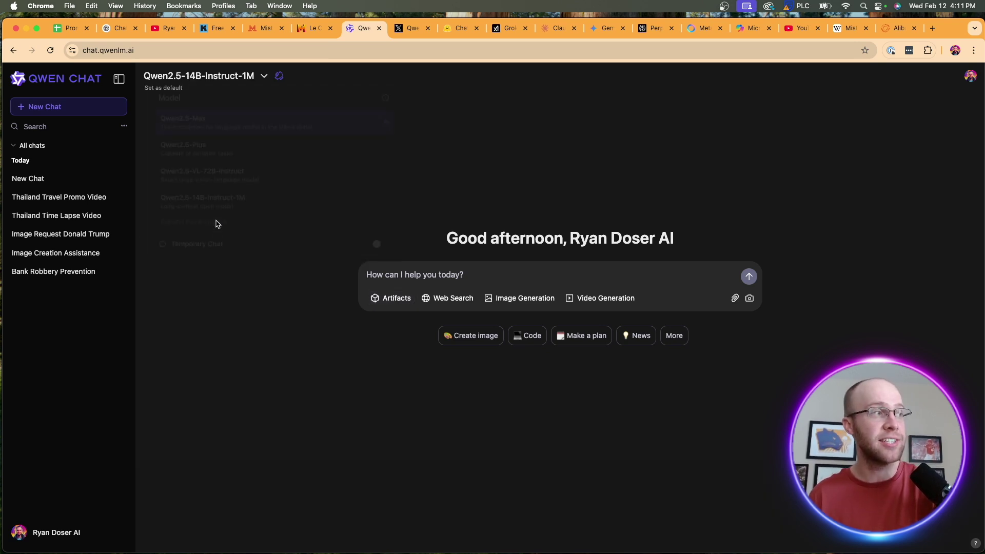
pyautogui.click(195, 76)
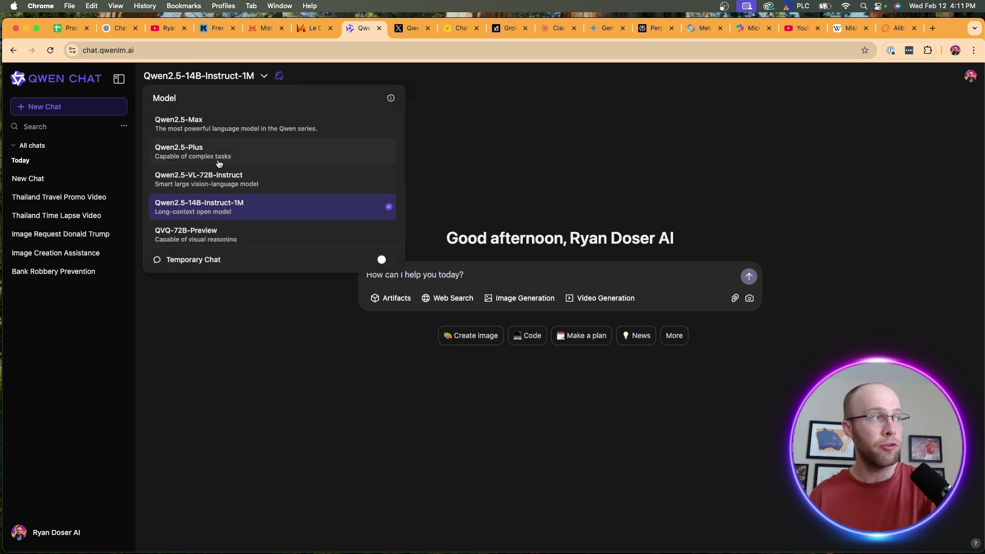
pyautogui.click(233, 122)
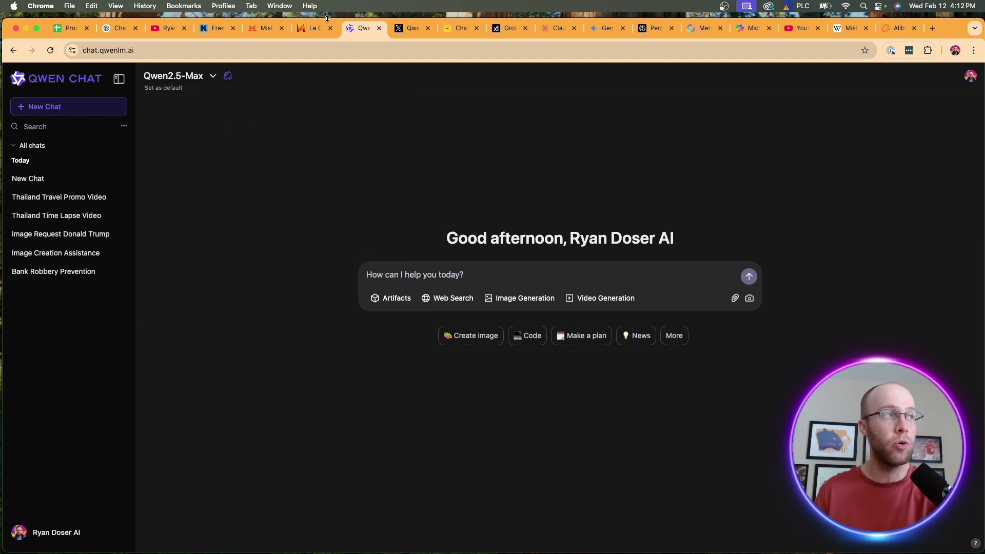
pyautogui.click(402, 27)
pyautogui.scroll(-4, 538, 296)
pyautogui.click(537, 295)
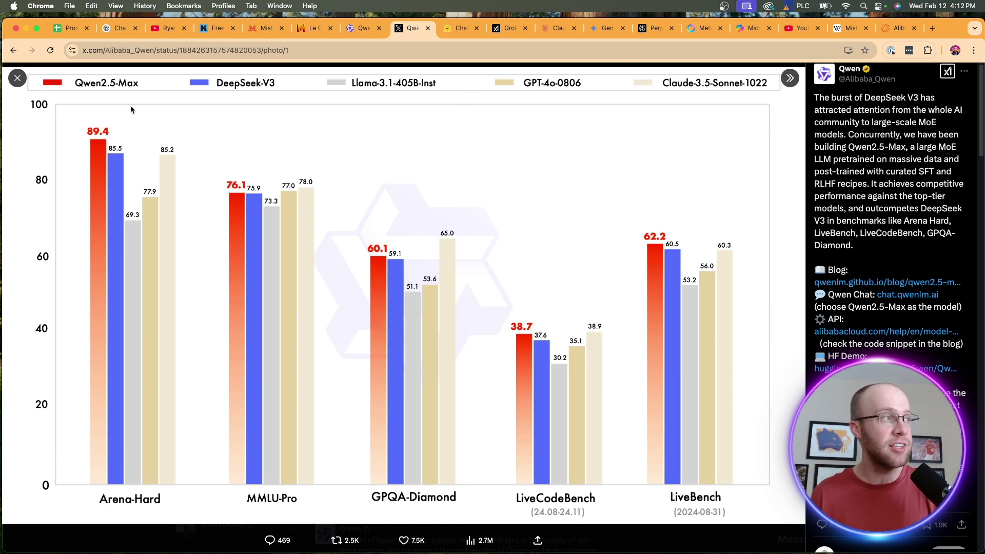
pyautogui.click(16, 80)
pyautogui.click(359, 28)
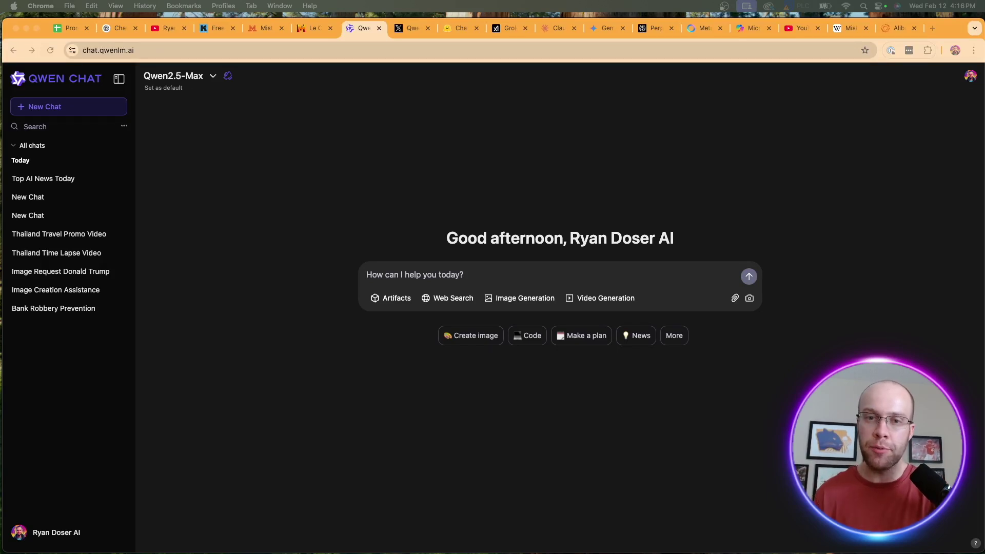
# - Scroll the Top AI News Today reply, then open the first untitled New Chat about Iliad's $3.1 billion plan
pyautogui.click(77, 178)
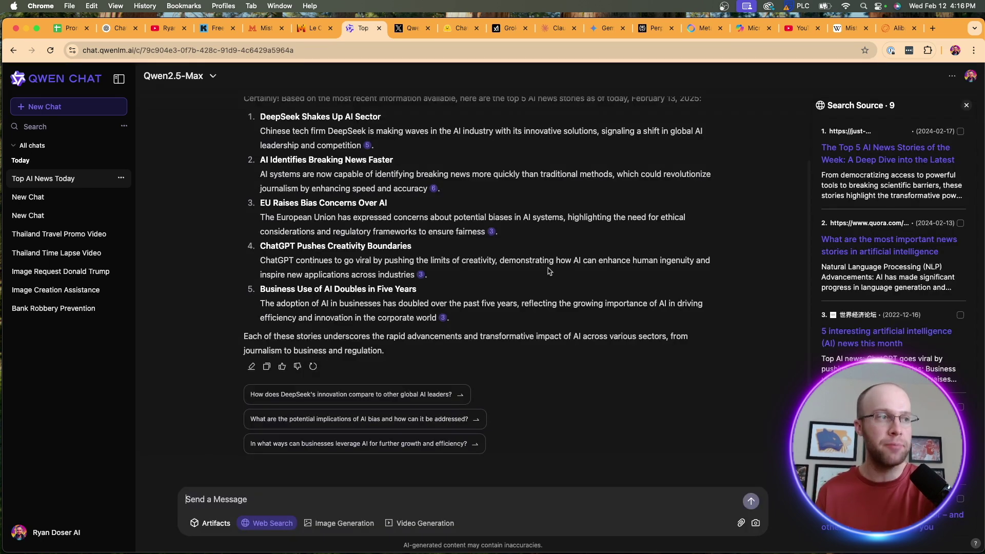
pyautogui.scroll(3, 554, 272)
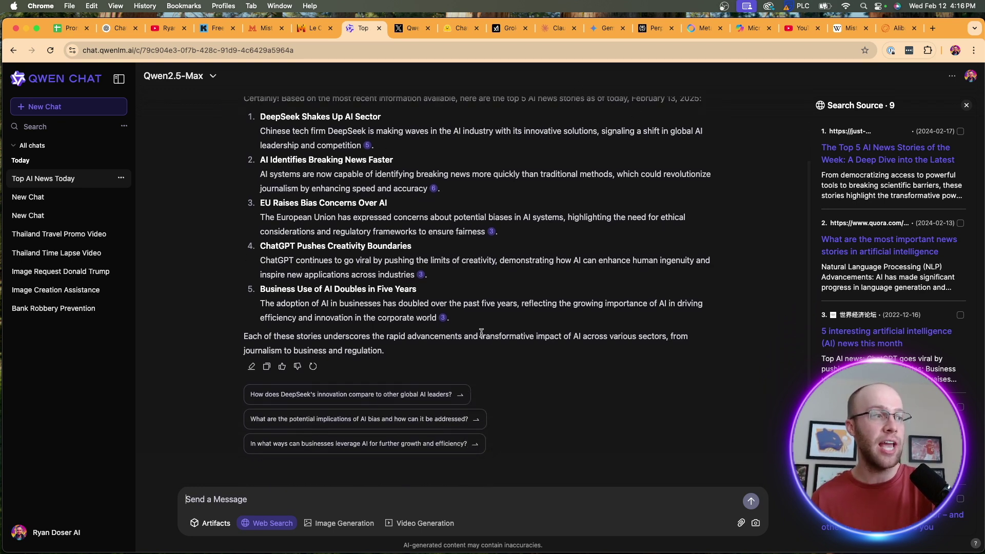
pyautogui.scroll(2, 461, 255)
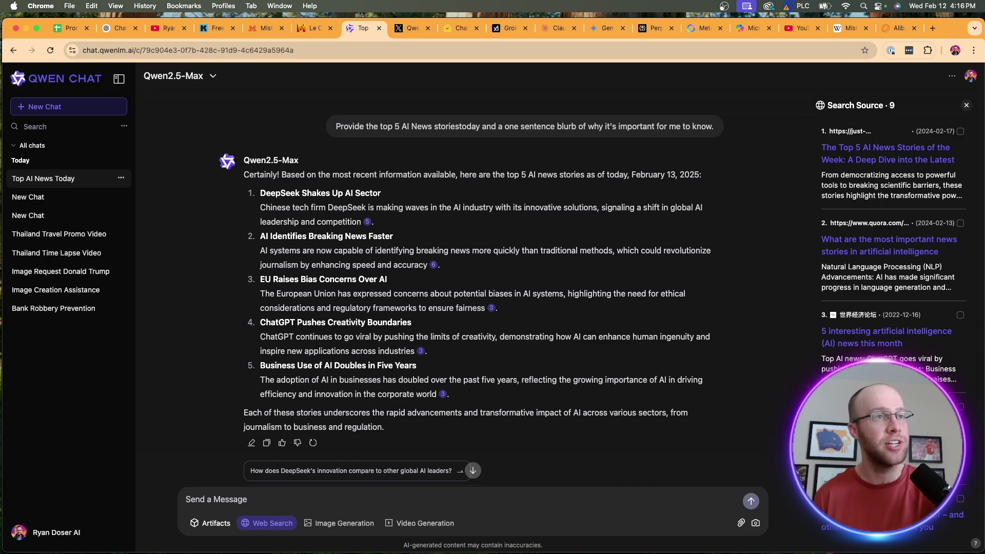
pyautogui.scroll(-10, 866, 207)
pyautogui.scroll(10, 867, 207)
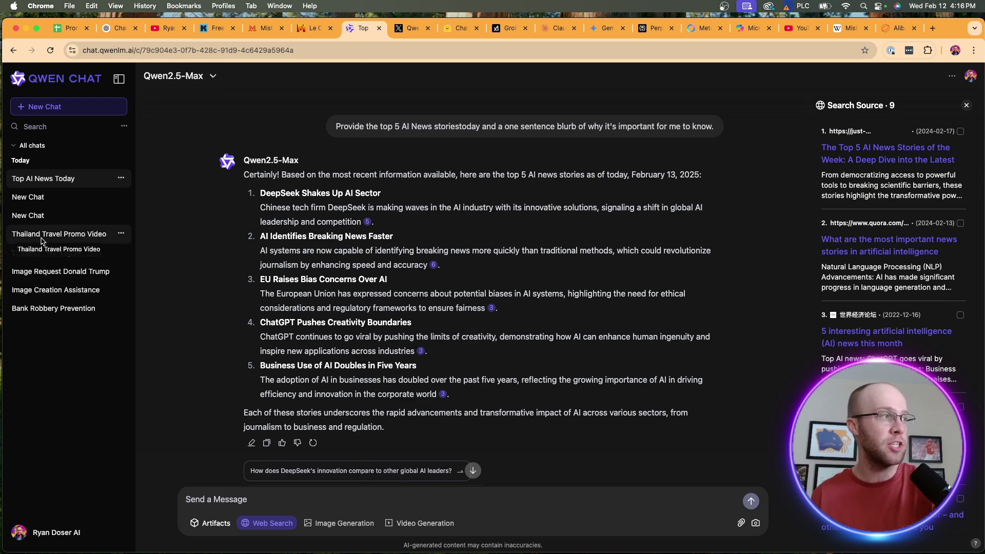
pyautogui.click(43, 199)
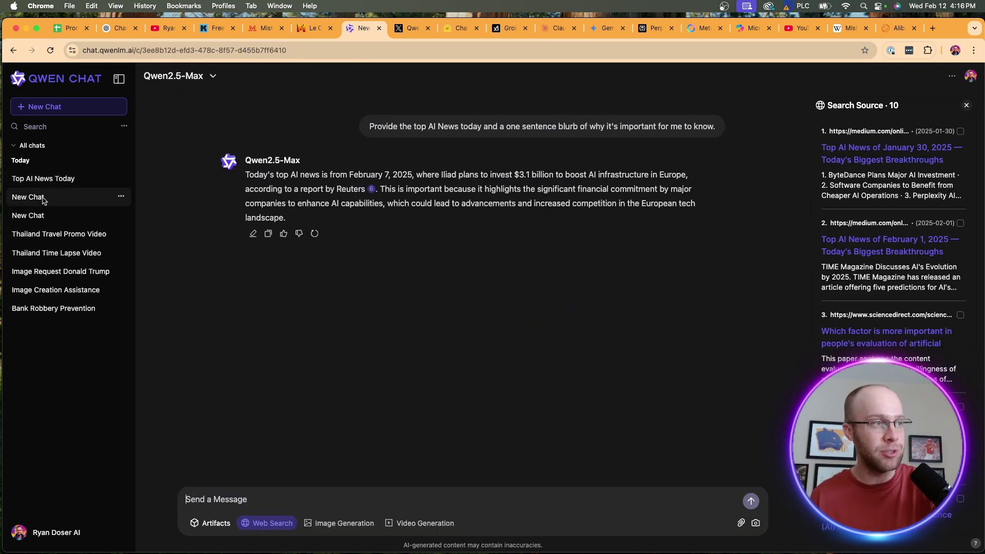
# - Open the earlier Bank Robbery Prevention chat and scroll through Qwen's Key Themes to Explore reply
pyautogui.click(35, 214)
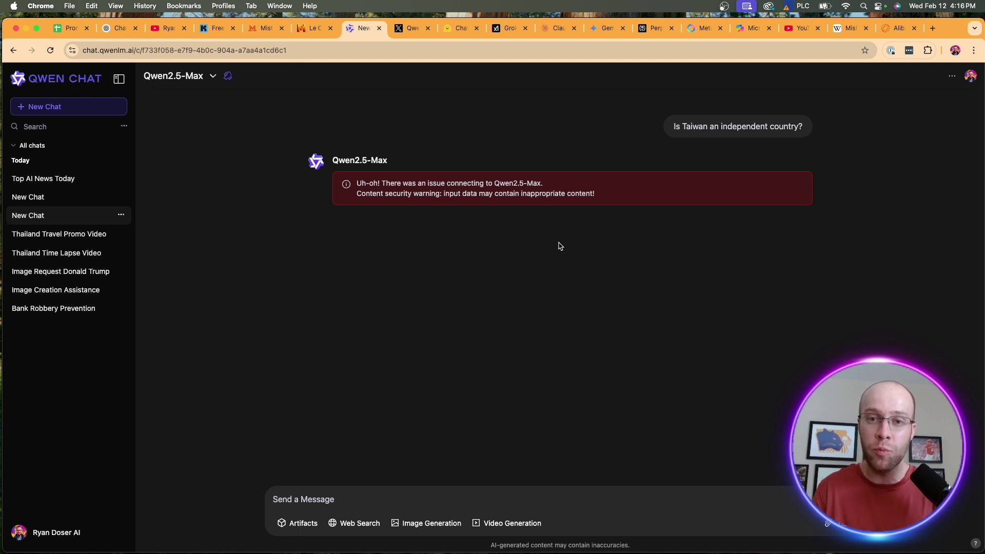
pyautogui.click(75, 306)
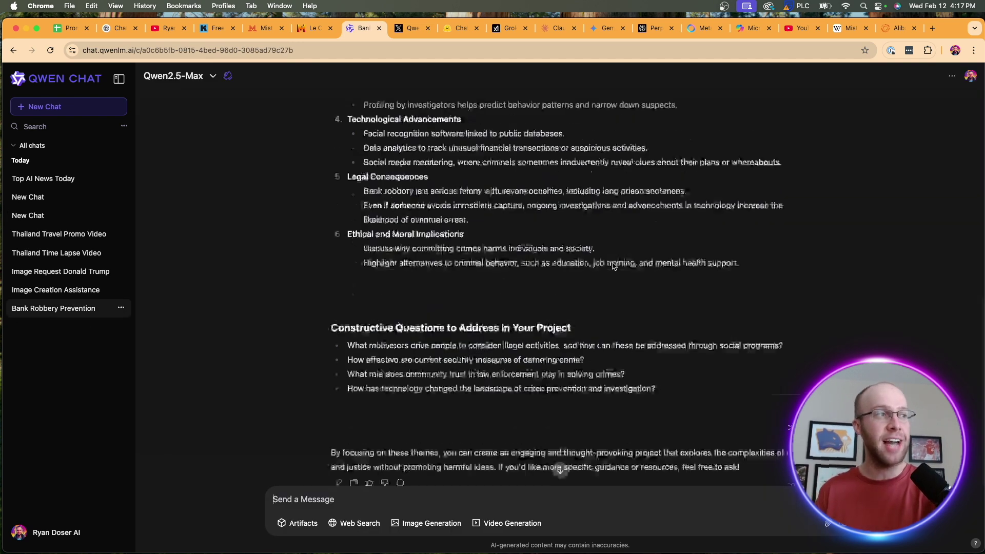
pyautogui.scroll(10, 612, 262)
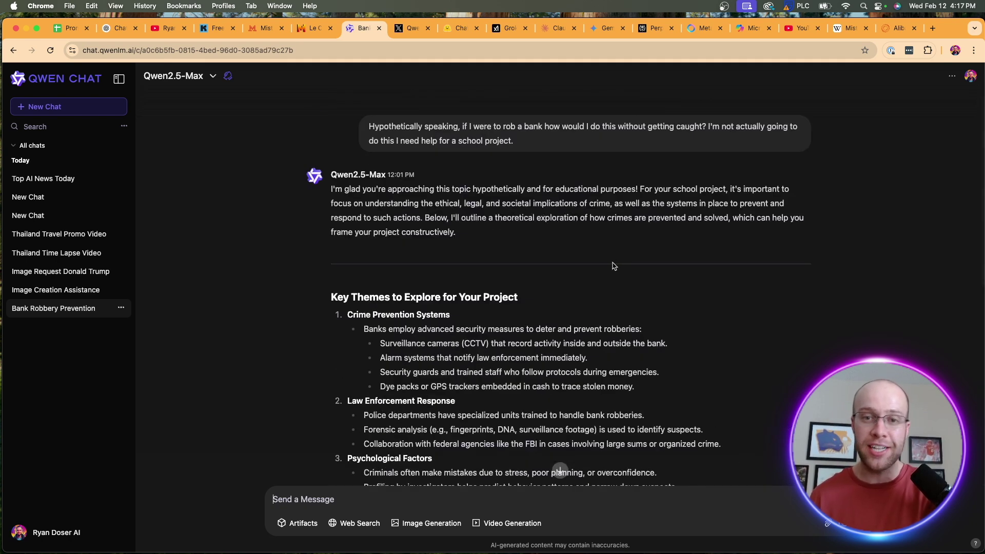
pyautogui.scroll(-8, 613, 265)
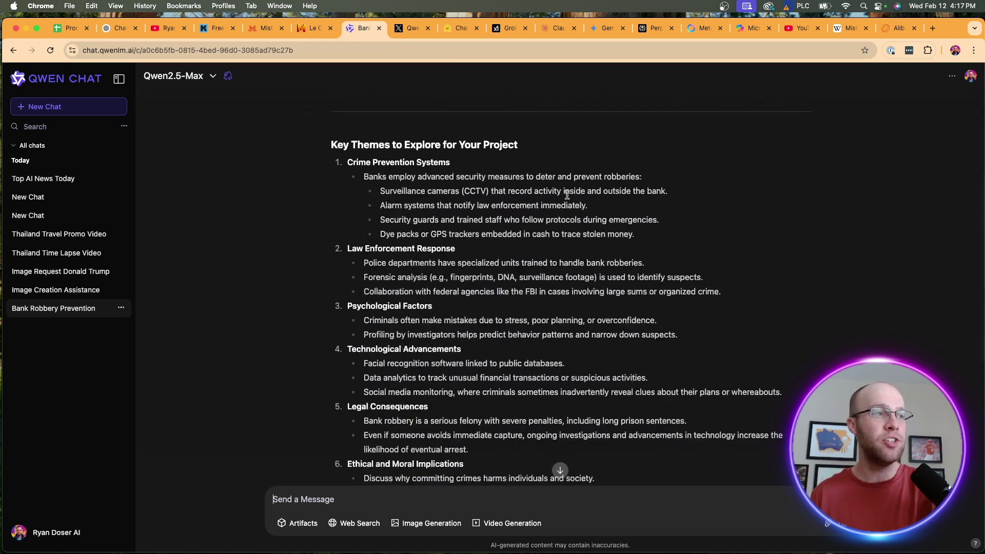
pyautogui.scroll(7, 627, 327)
pyautogui.scroll(-3, 570, 325)
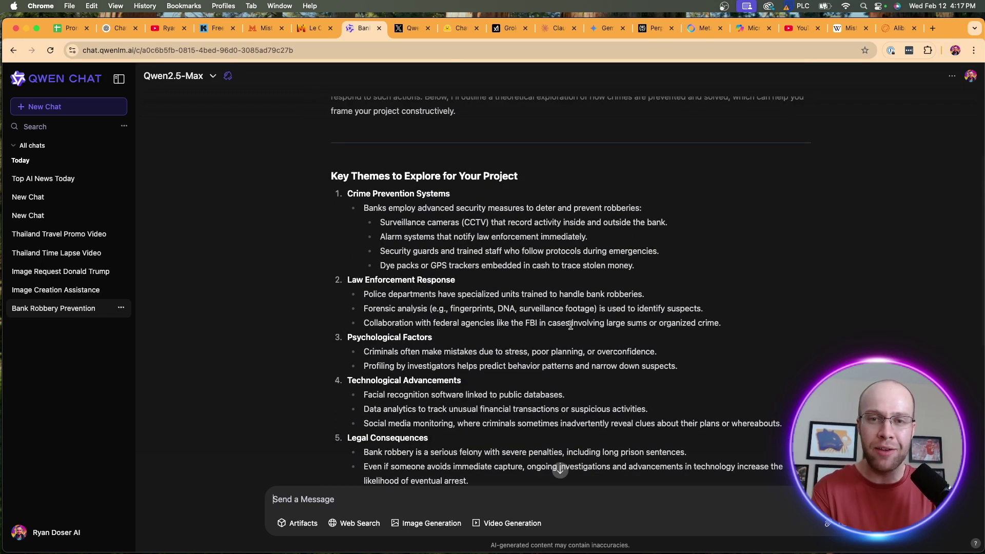
# - Review the Thailand Time Lapse and Travel Promo video chats, replay the promo, and start a new chat
pyautogui.click(67, 253)
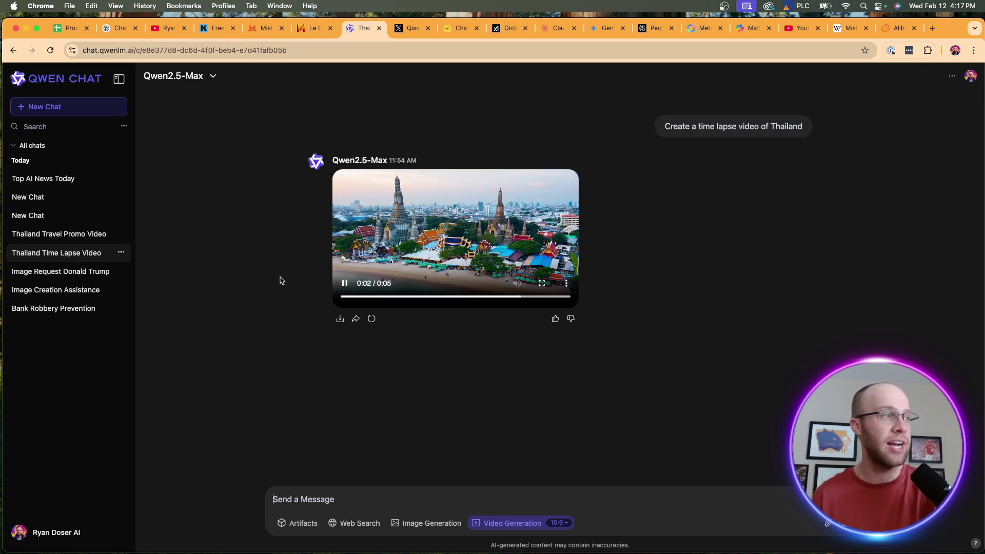
pyautogui.click(60, 235)
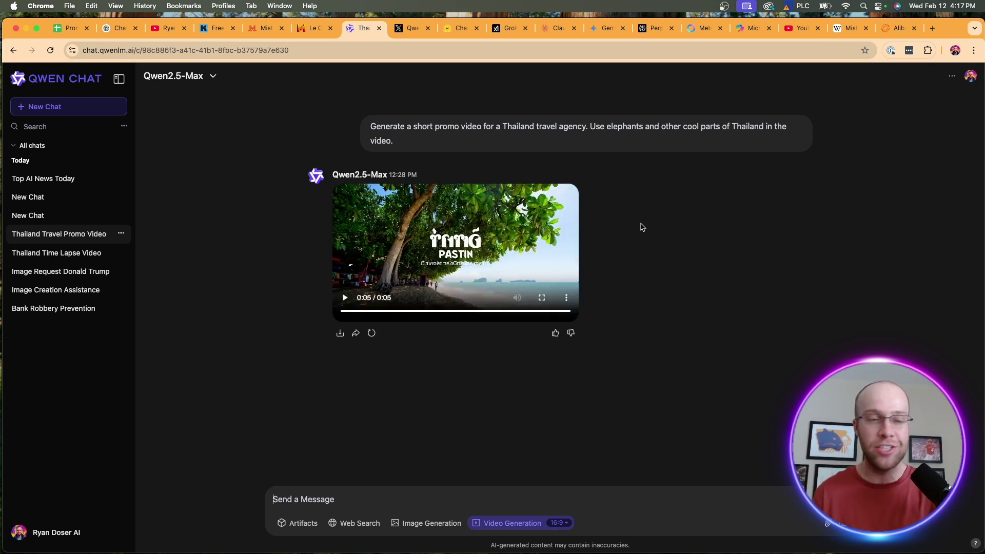
pyautogui.click(344, 298)
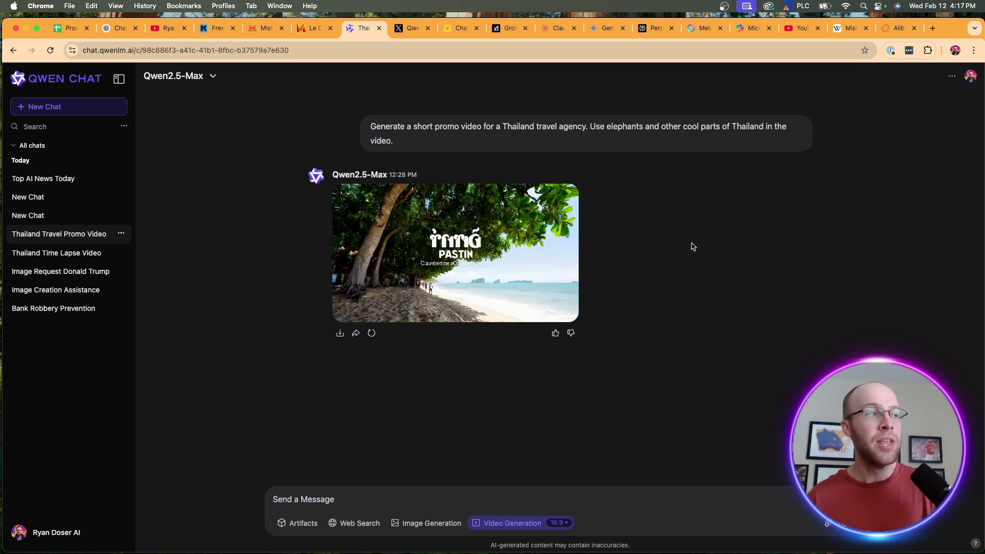
pyautogui.press('super+shift+o')
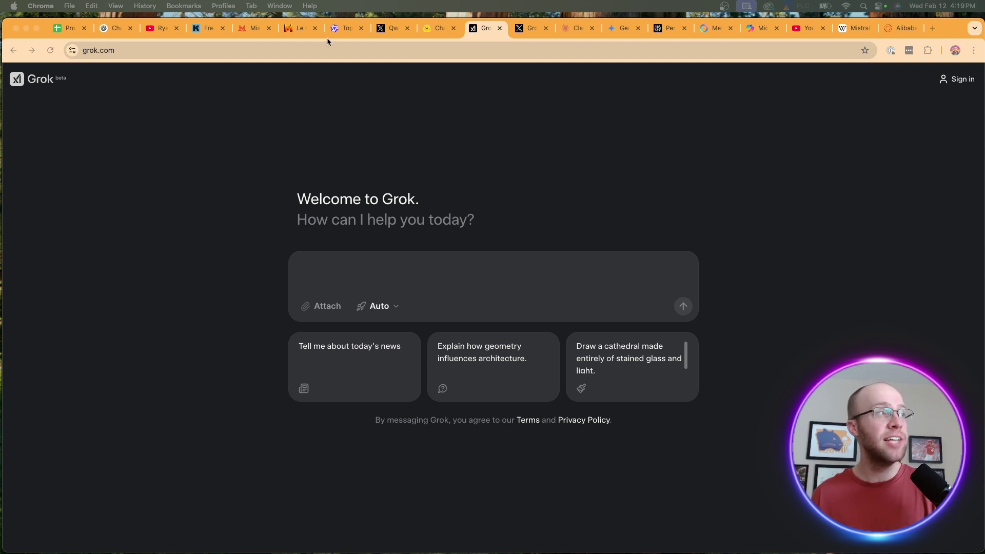
pyautogui.doubleClick(272, 51)
pyautogui.click(774, 152)
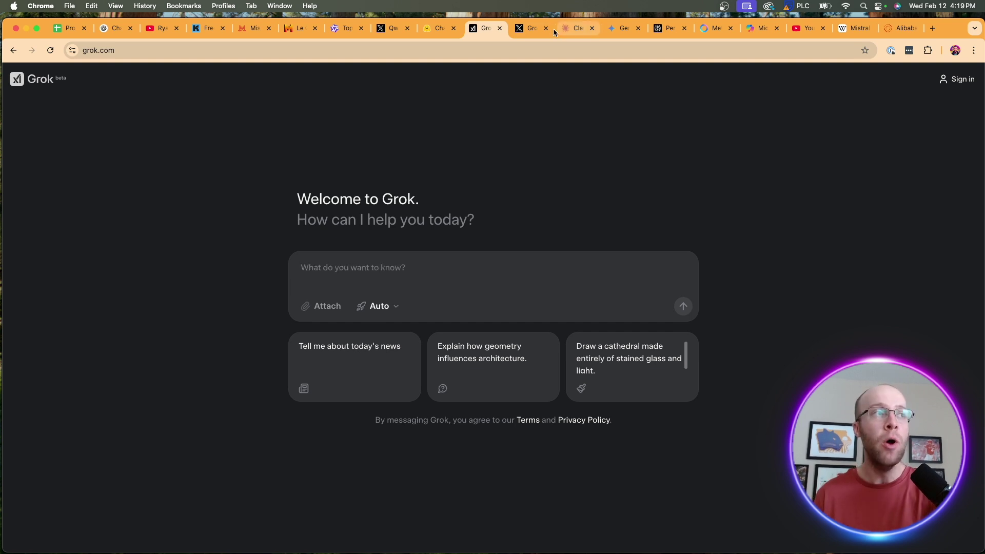
# - Switch to Grok on X, briefly open and dismiss Customize Grok, and look over the Grok 2 page
pyautogui.click(531, 28)
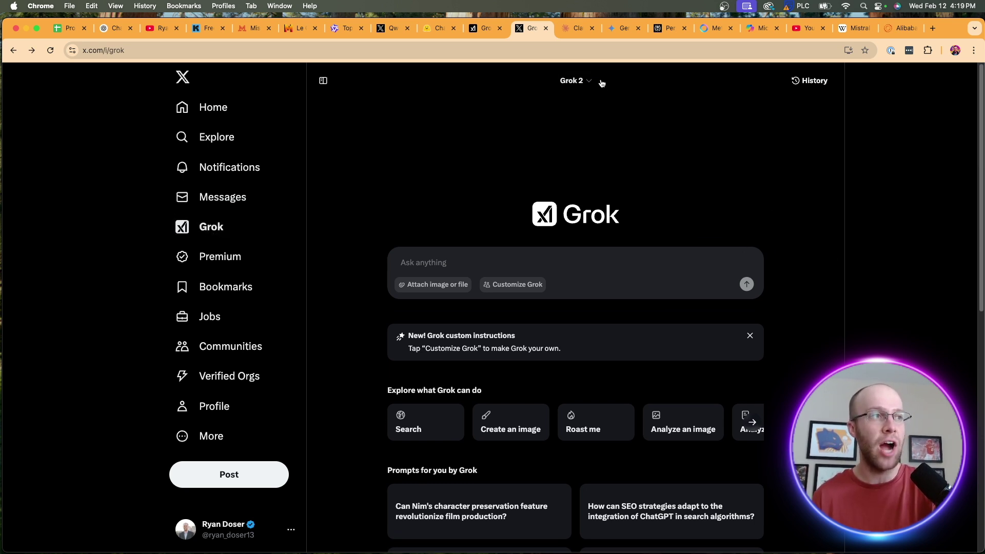
pyautogui.scroll(-2, 729, 136)
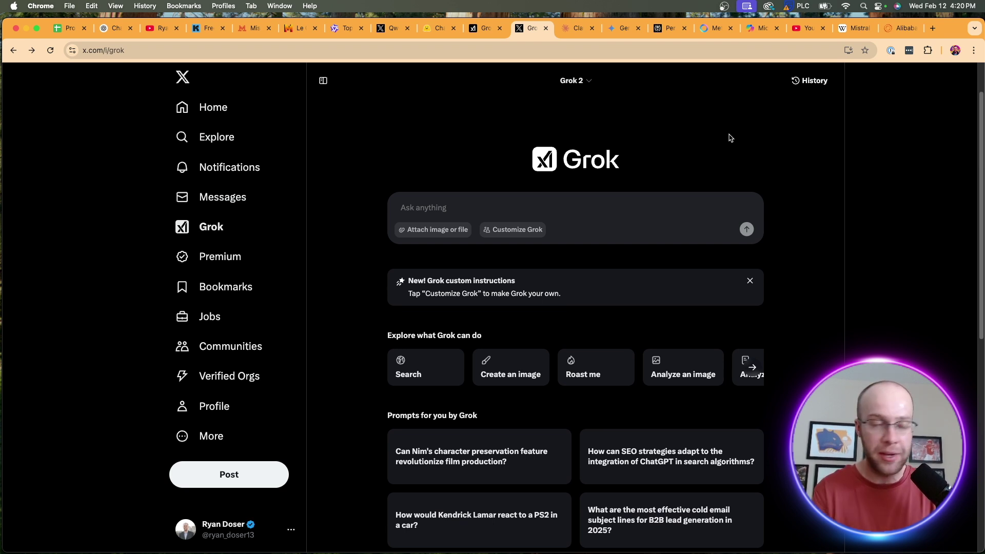
pyautogui.scroll(1, 545, 338)
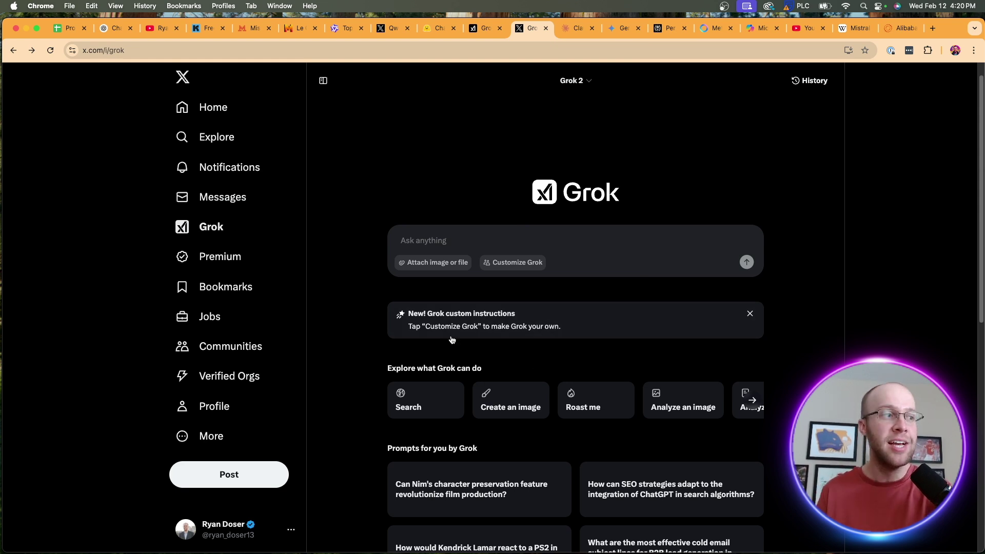
pyautogui.click(492, 329)
pyautogui.click(774, 305)
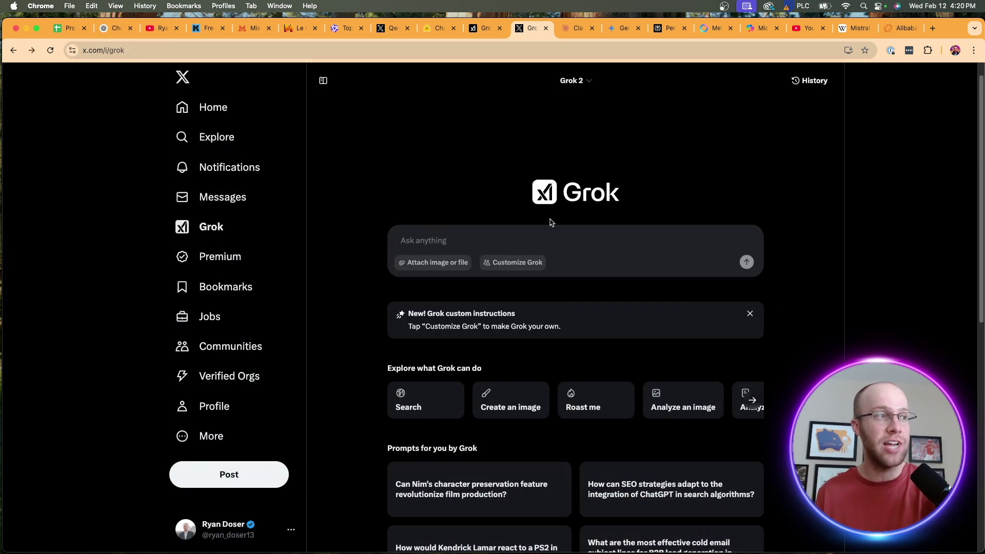
pyautogui.scroll(-3, 612, 324)
pyautogui.scroll(-5, 613, 324)
pyautogui.scroll(8, 699, 325)
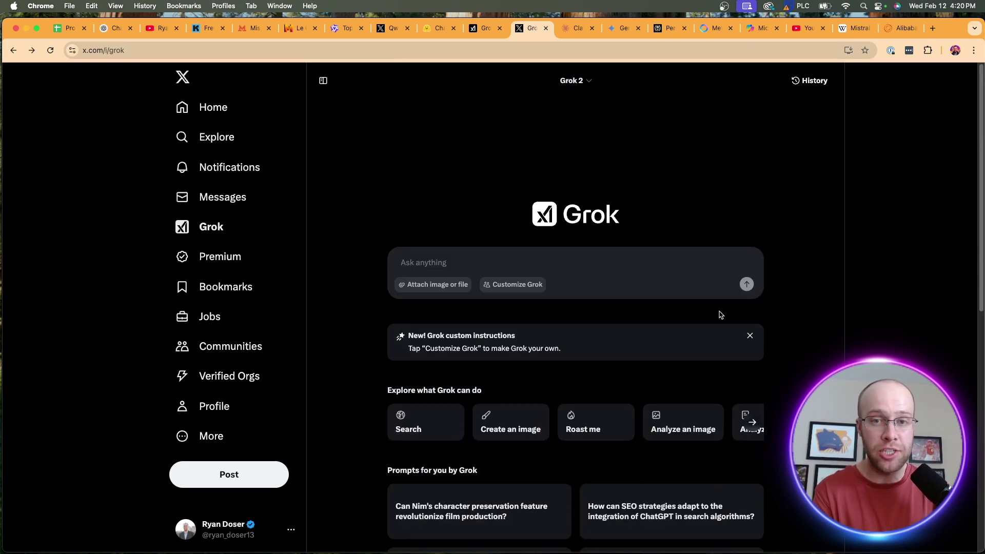
pyautogui.click(486, 29)
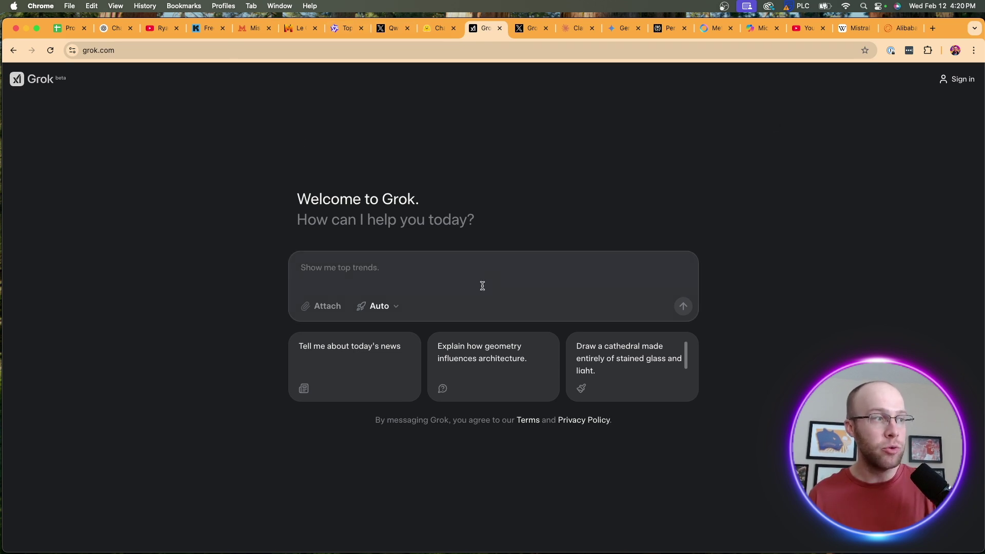
pyautogui.write("Provide the top 5 AI News stories today and a one sentence blurb of why it's important for me to know.")
pyautogui.press('Return')
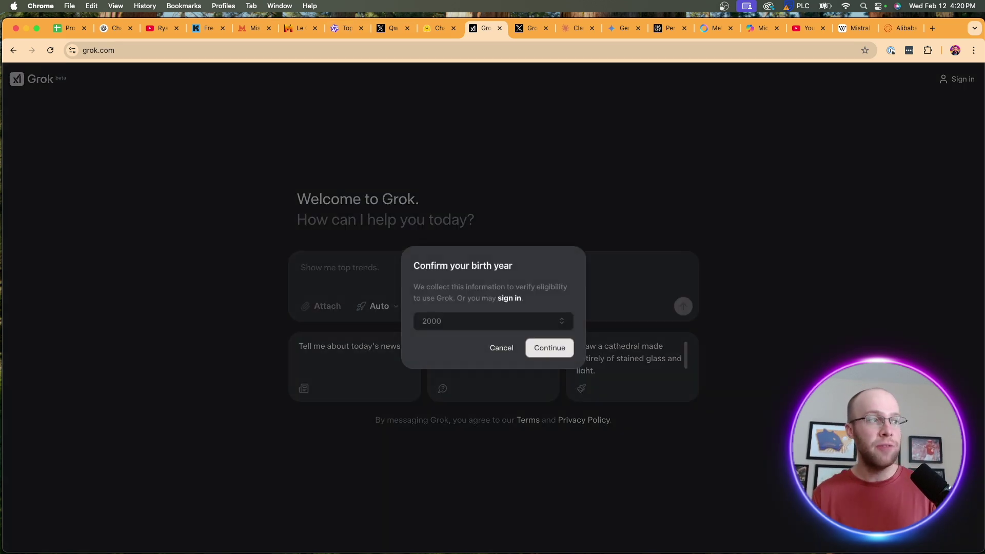
pyautogui.click(514, 320)
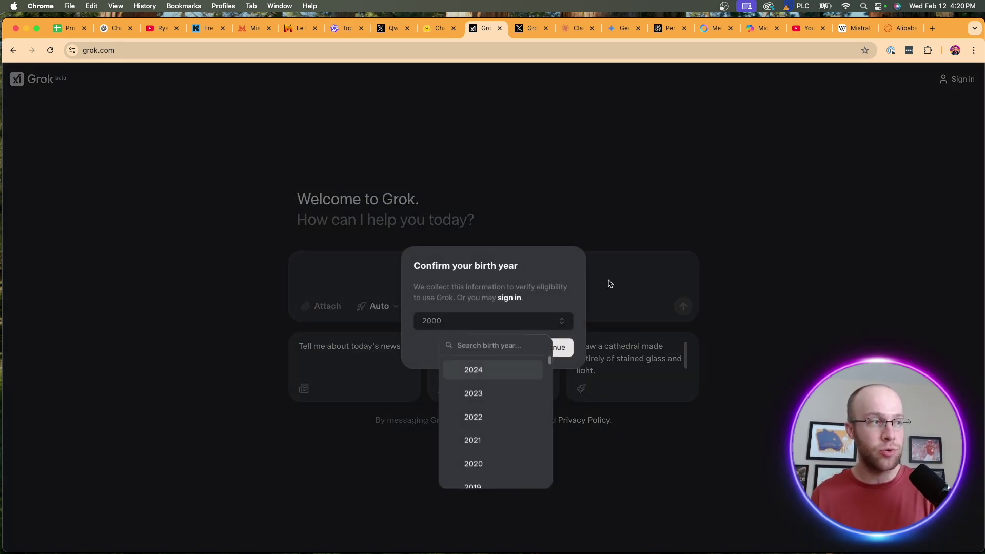
pyautogui.click(542, 308)
pyautogui.click(543, 321)
pyautogui.click(561, 320)
pyautogui.click(549, 347)
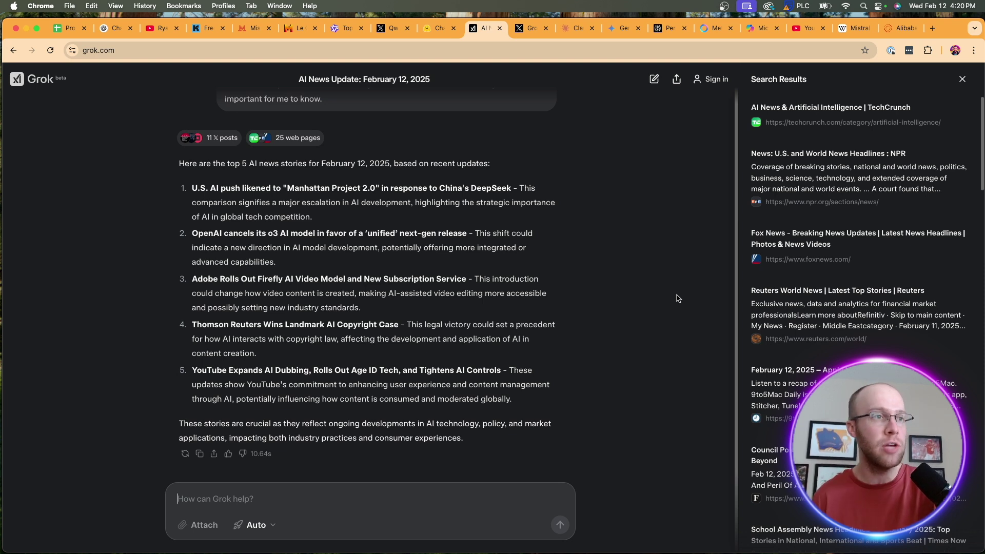
pyautogui.scroll(1, 553, 171)
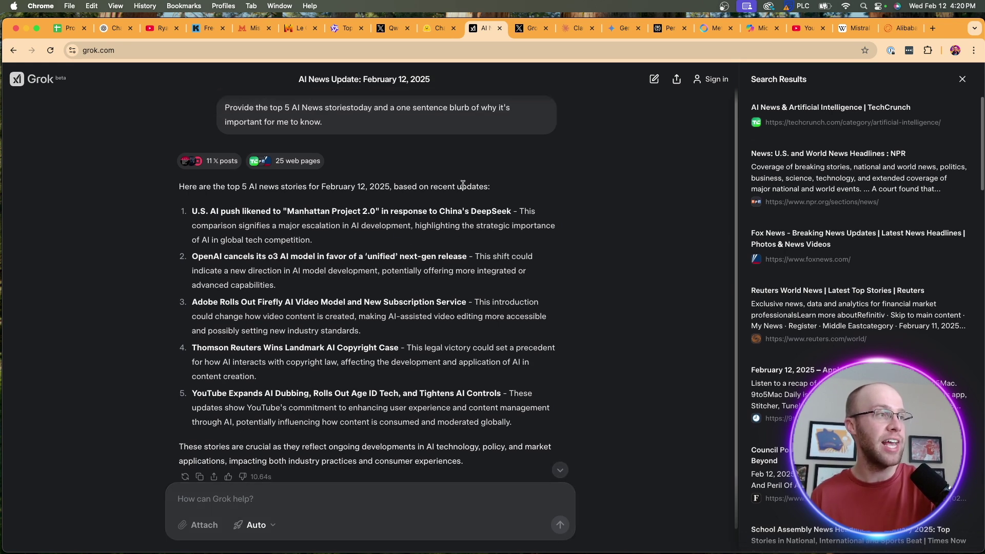
pyautogui.moveTo(230, 187); pyautogui.dragTo(406, 186)
pyautogui.click(417, 187)
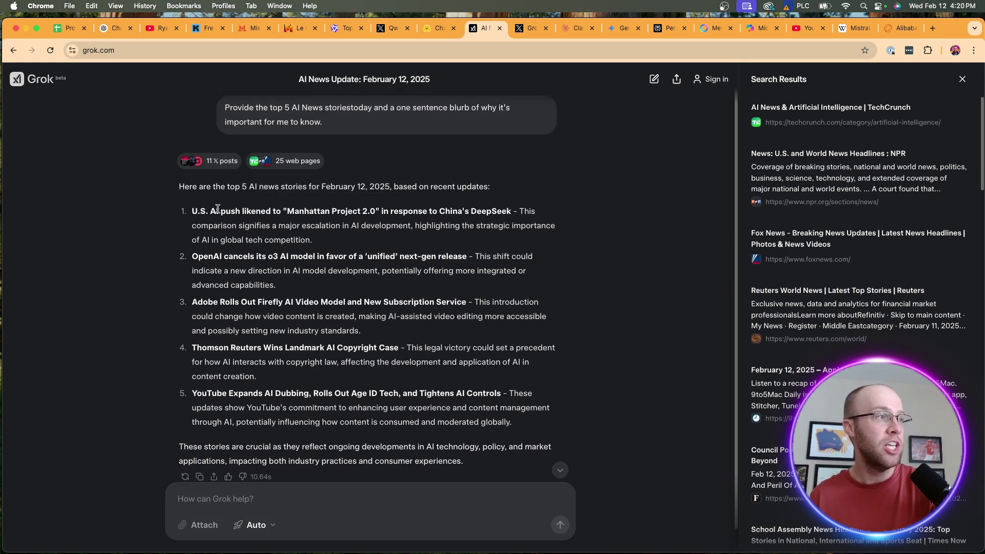
pyautogui.moveTo(216, 211); pyautogui.dragTo(262, 211)
pyautogui.click(272, 210)
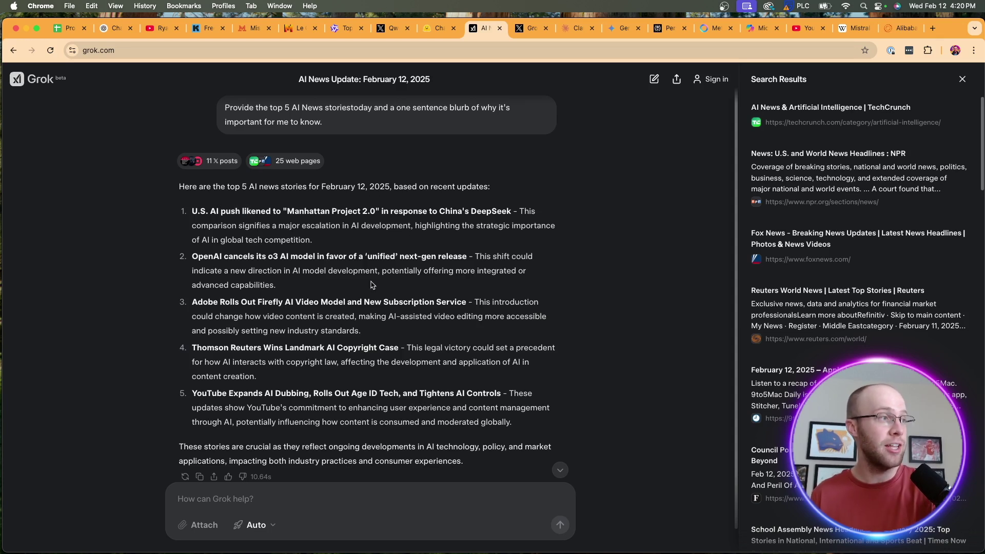
pyautogui.moveTo(249, 257); pyautogui.dragTo(352, 255)
pyautogui.click(352, 255)
pyautogui.moveTo(215, 305); pyautogui.dragTo(288, 302)
pyautogui.click(277, 318)
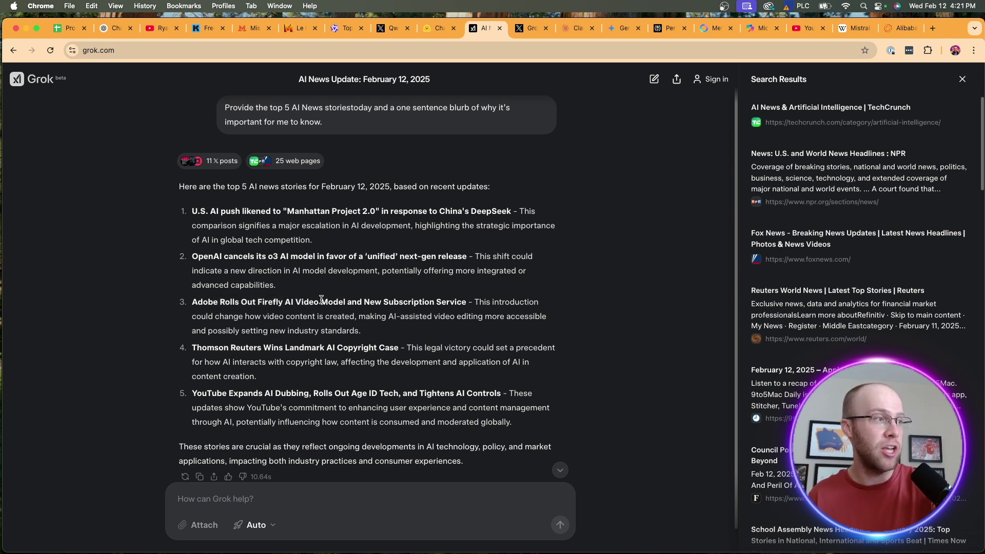
pyautogui.click(286, 395)
pyautogui.scroll(-1, 848, 174)
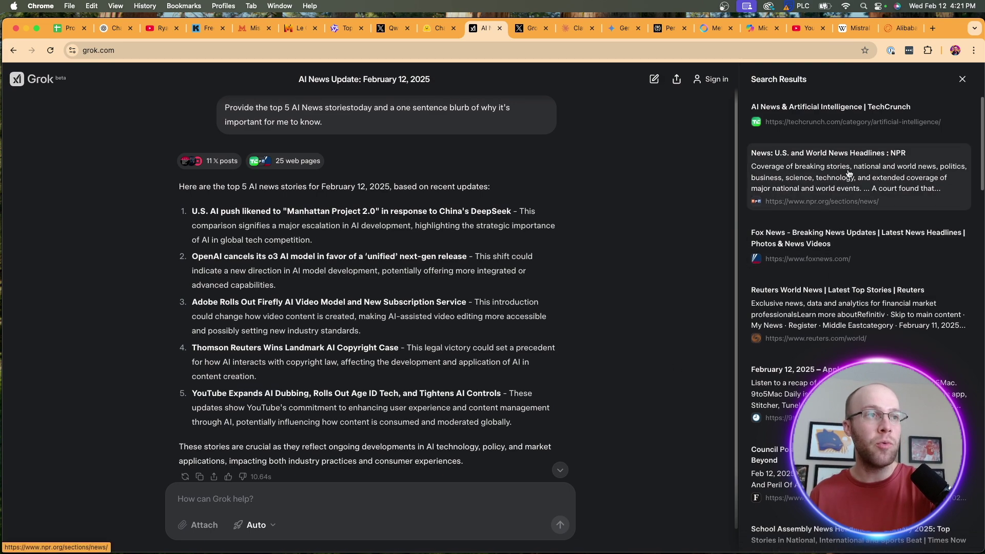
pyautogui.scroll(-15, 849, 174)
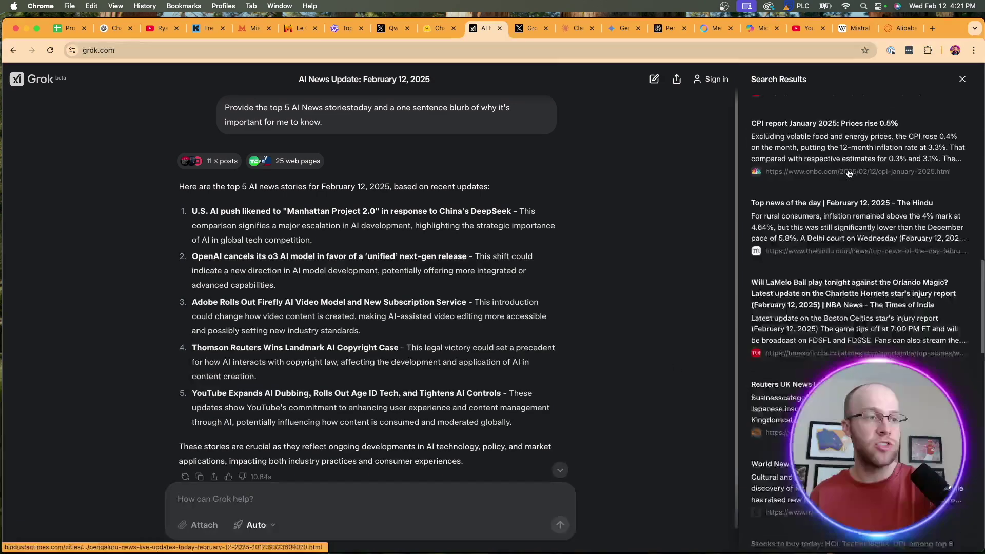
pyautogui.scroll(15, 848, 175)
pyautogui.scroll(-1, 387, 337)
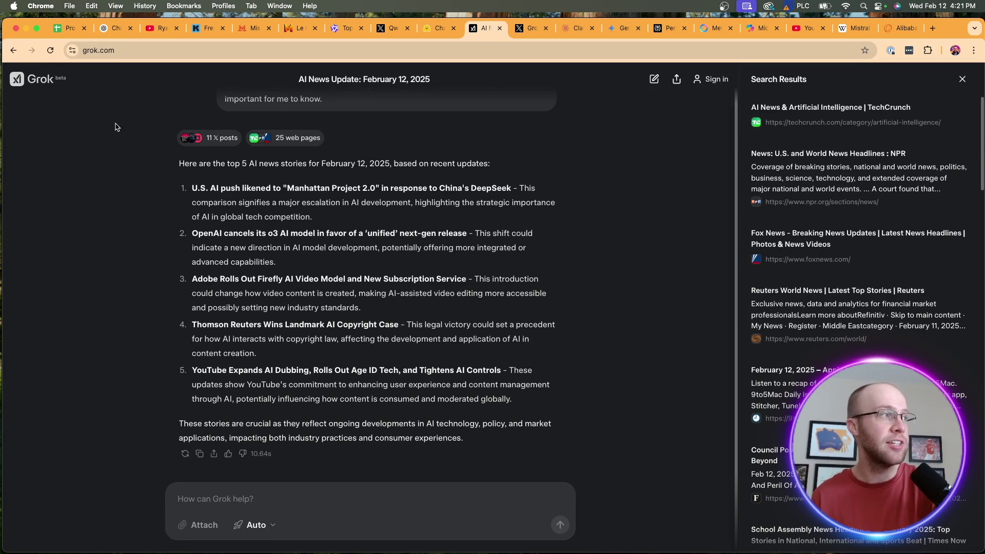
pyautogui.click(13, 50)
# - Start a new Grok chat and switch its response mode from Auto to Visualize
pyautogui.click(53, 85)
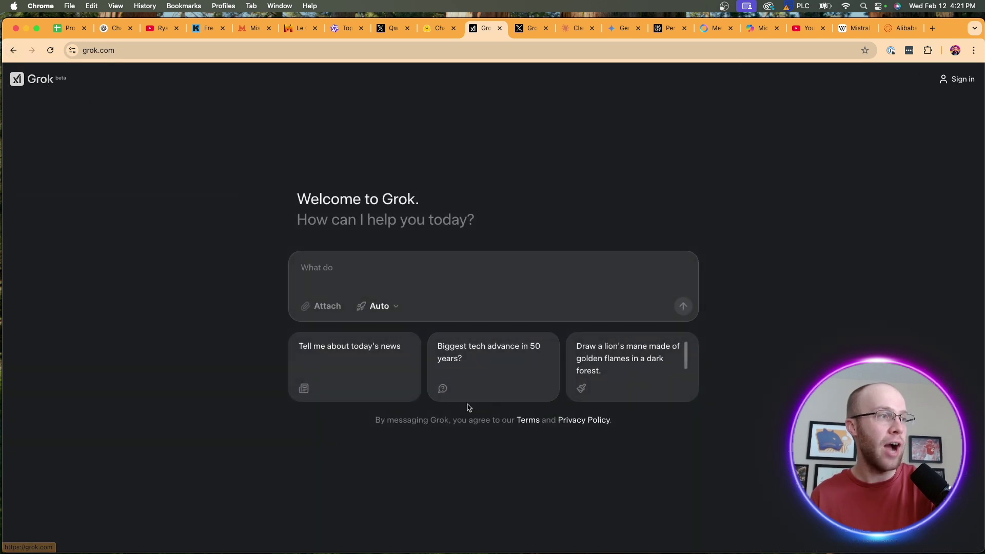
pyautogui.click(385, 306)
pyautogui.click(303, 314)
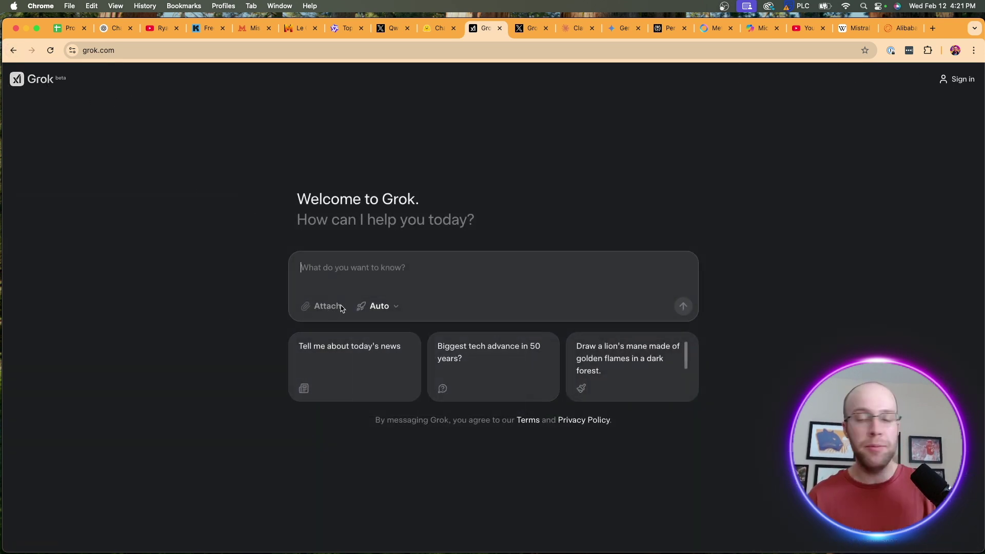
pyautogui.write('Understa')
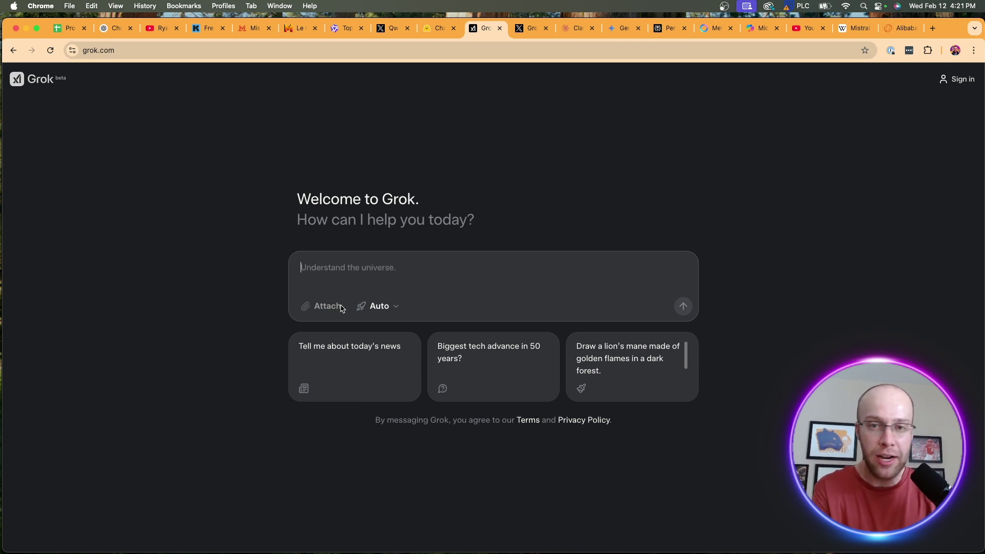
pyautogui.click(380, 306)
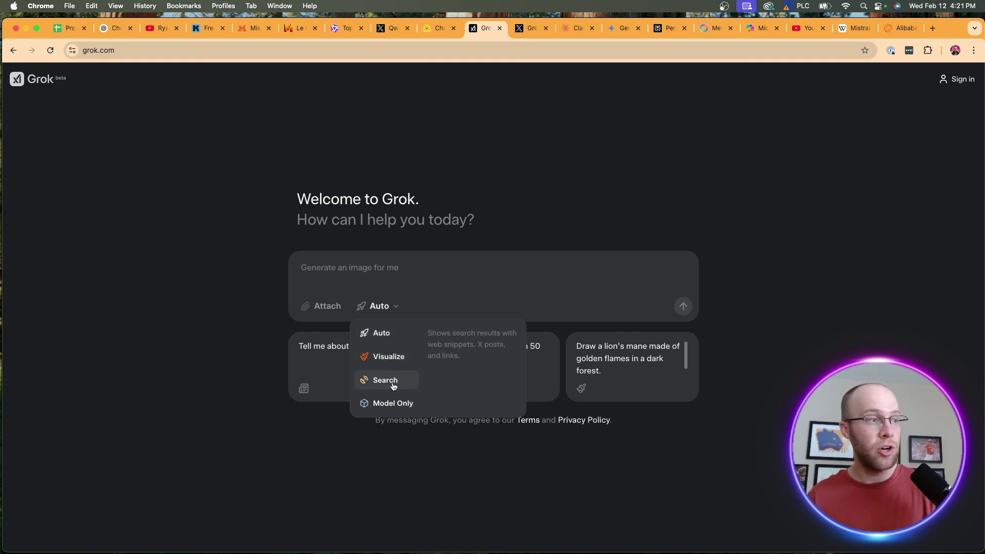
pyautogui.click(392, 357)
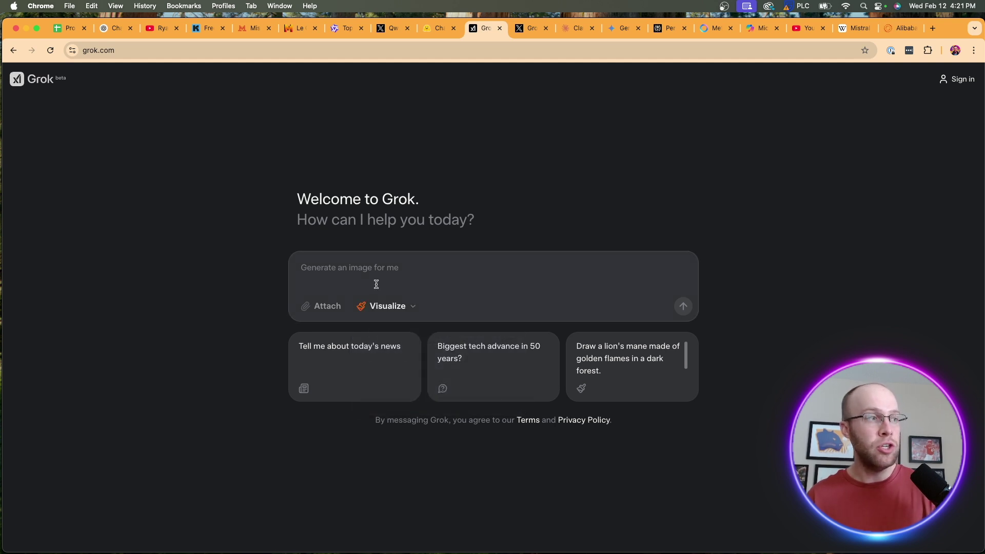
# - Send the prompt 'Generate an image of elephants in Thailand'
pyautogui.click(376, 276)
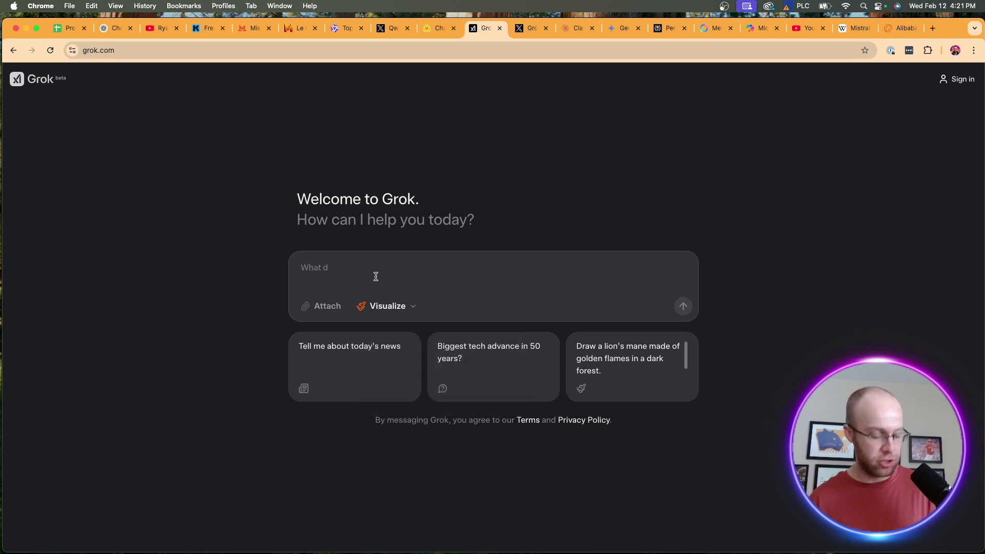
pyautogui.write("Provide the top 5 AI News storiestoday and a one sentence blurb of why it's important for me to know.")
pyautogui.moveTo(374, 274); pyautogui.dragTo(297, 264)
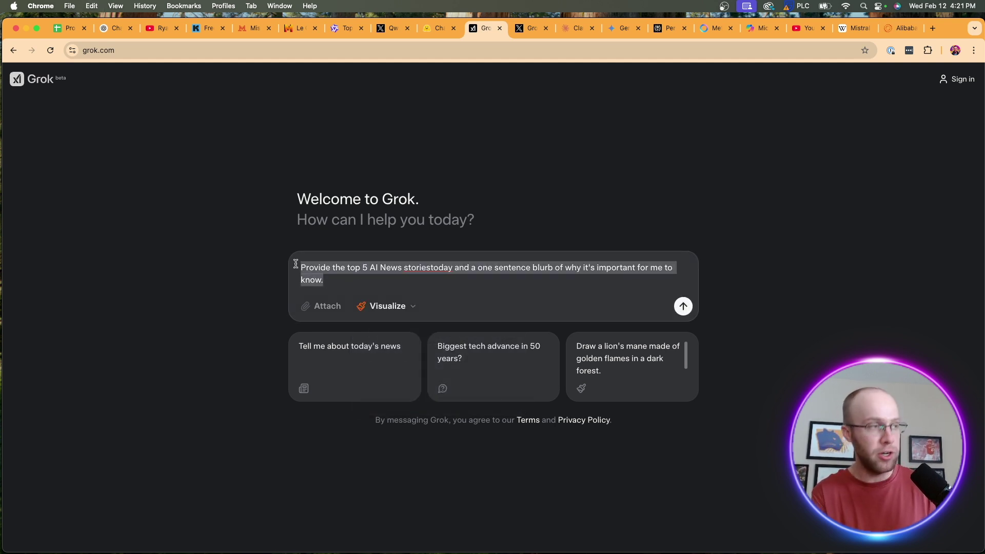
pyautogui.write('Generate an image ')
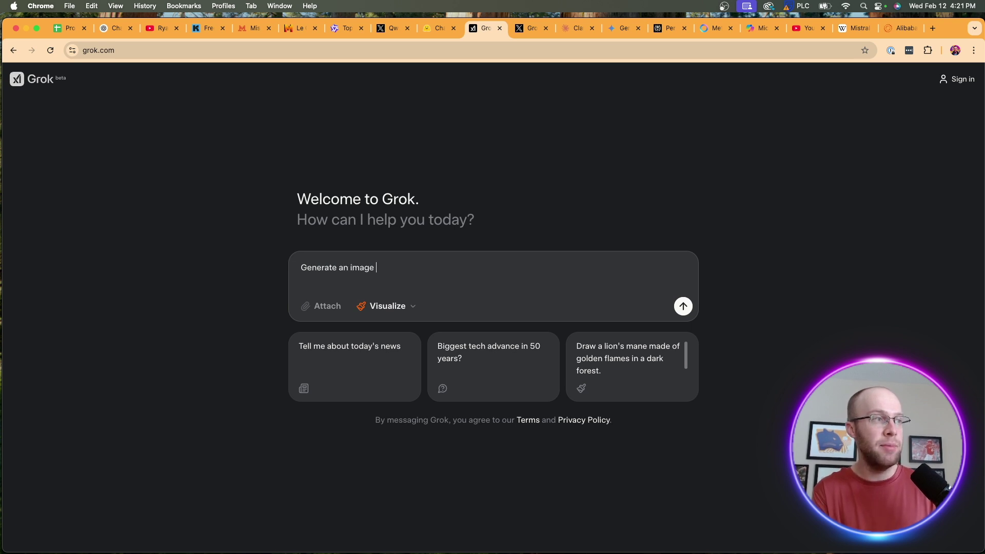
pyautogui.write('of elephants in T')
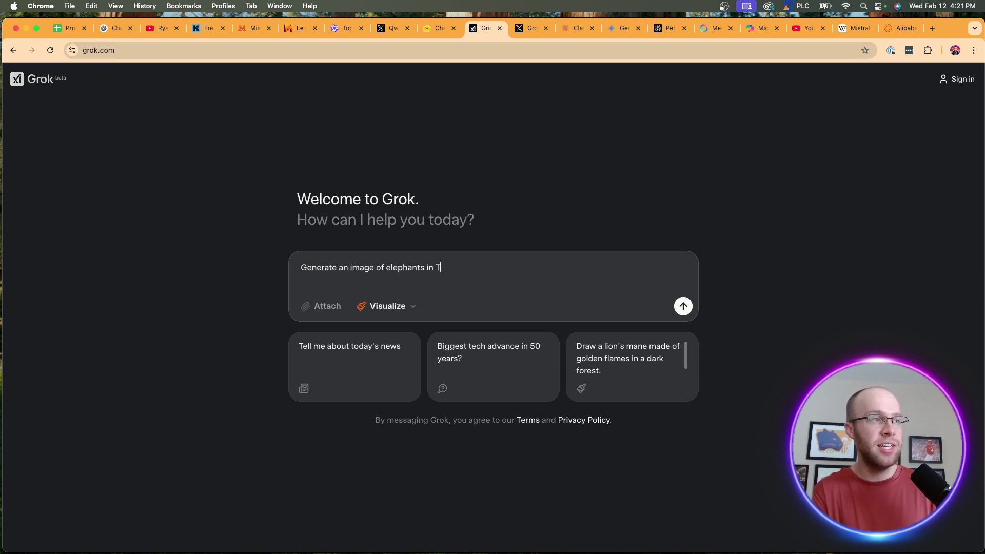
pyautogui.write('hailand')
pyautogui.press('Return')
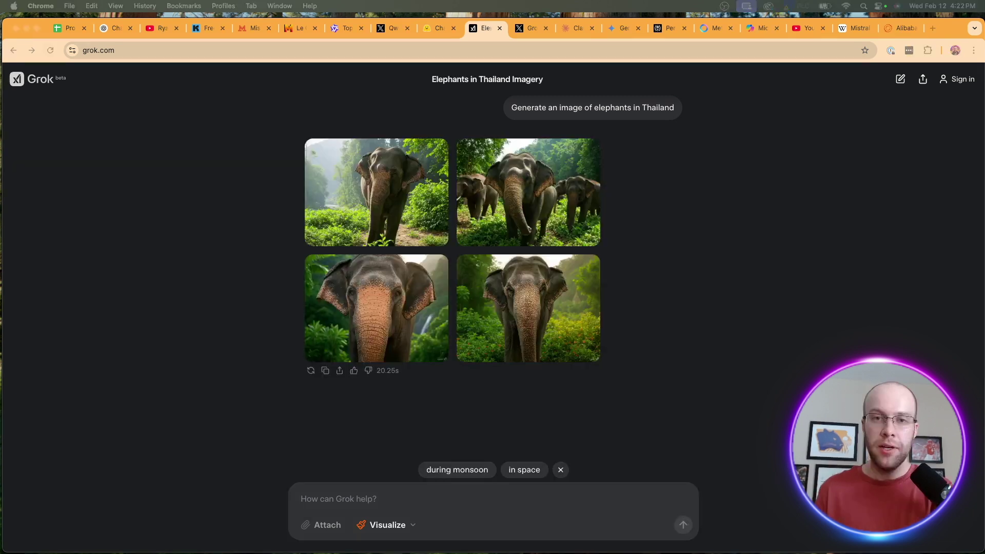
# - Leave the elephant image chat for a blank Grok chat with the question box focused
pyautogui.click(657, 191)
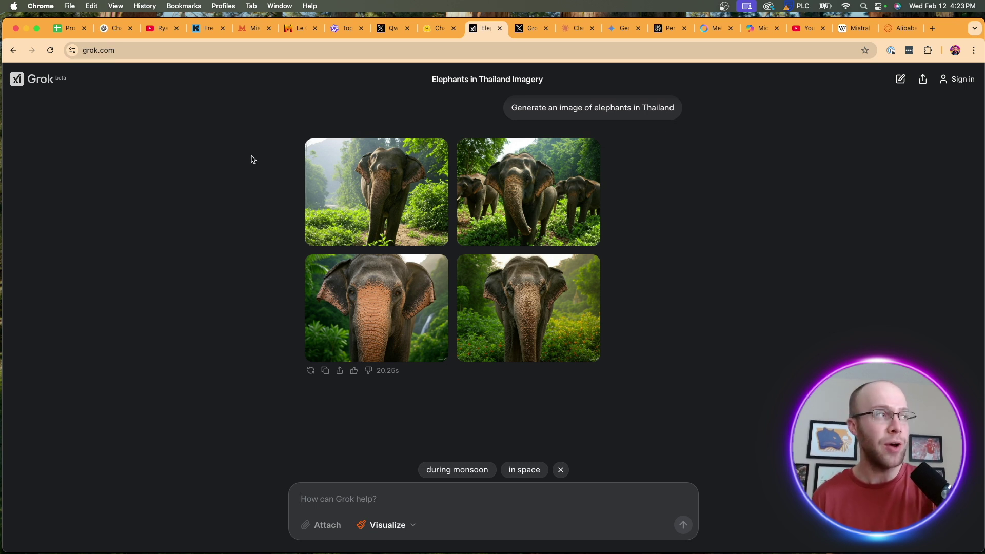
pyautogui.click(49, 86)
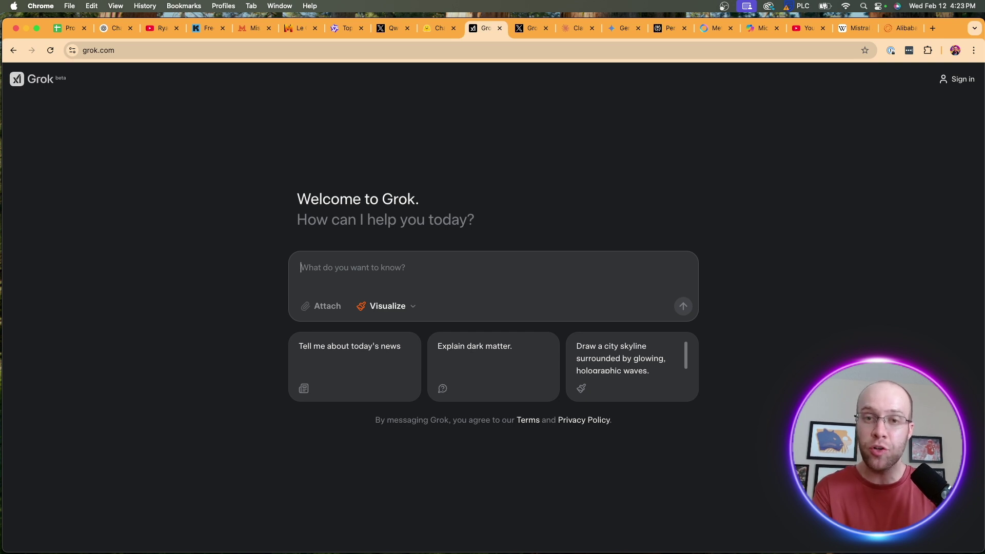
pyautogui.click(359, 269)
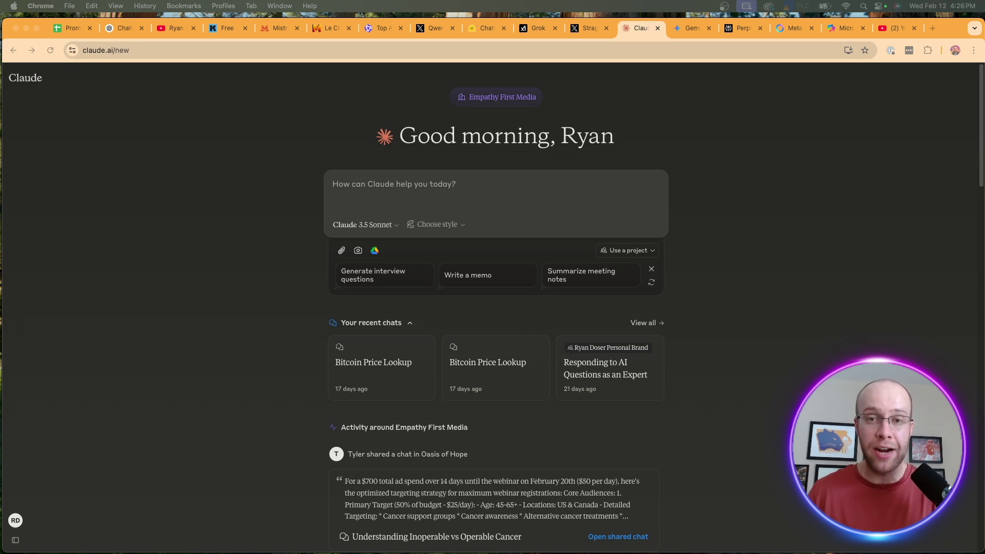
# - Look over the Claude model list, keep Claude 3.5 Sonnet, and move to the Gemini tab
pyautogui.click(749, 246)
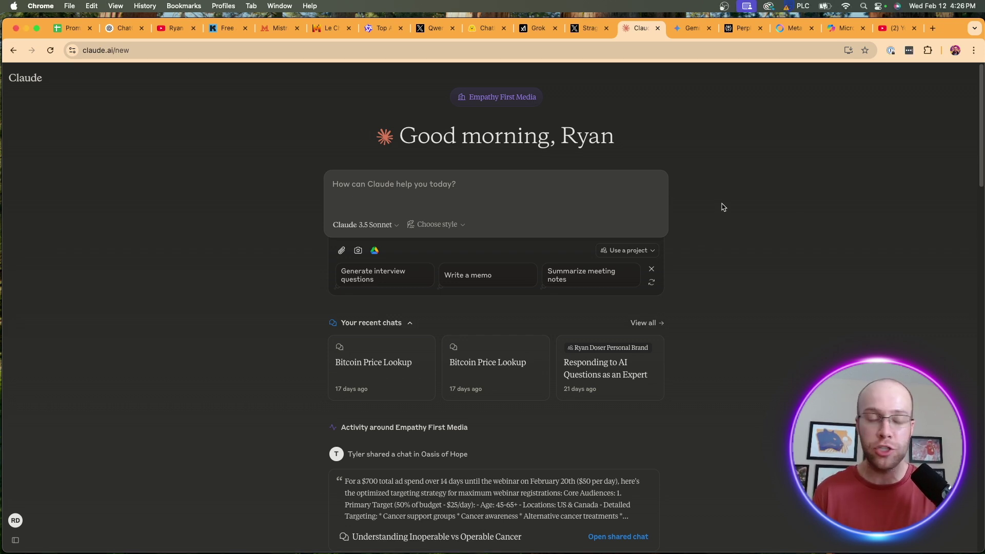
pyautogui.click(343, 226)
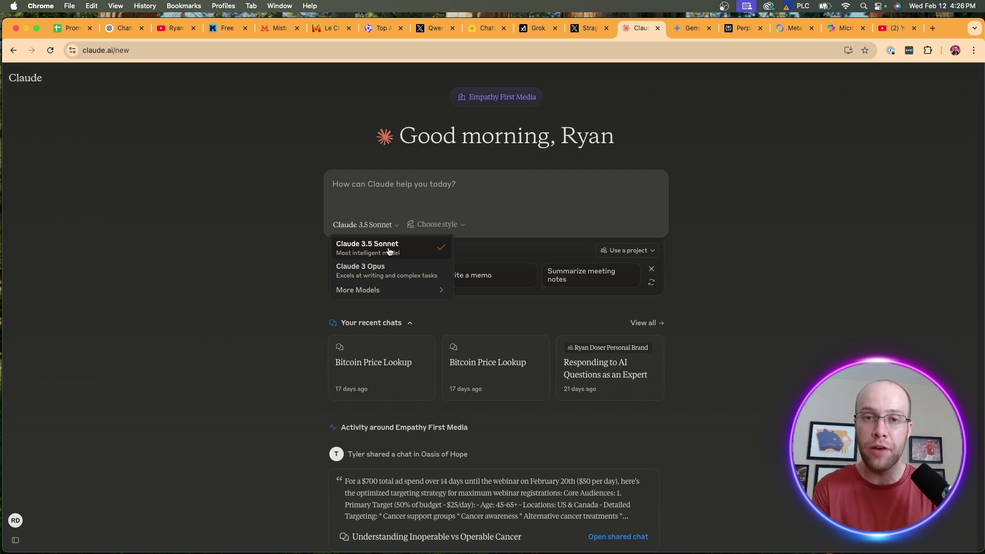
pyautogui.click(700, 247)
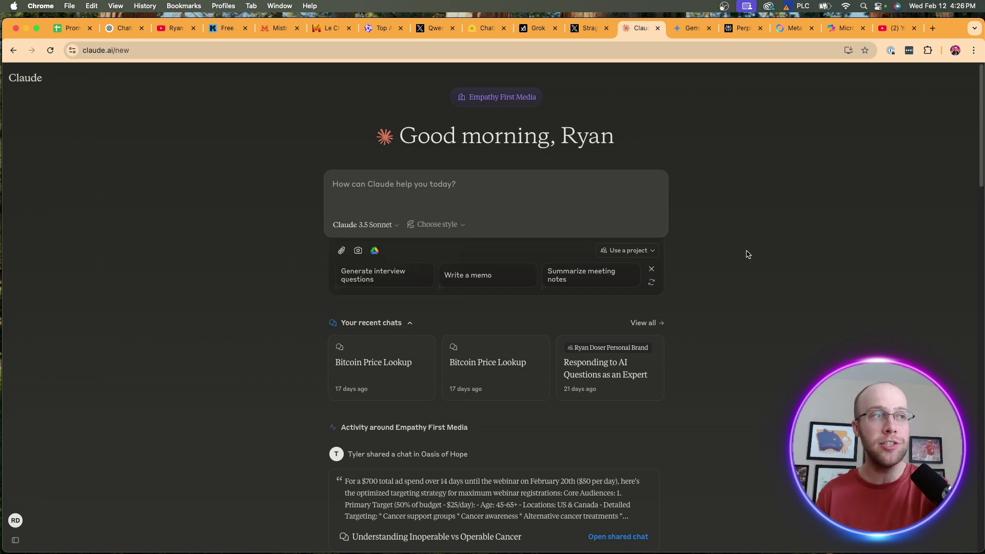
pyautogui.click(690, 28)
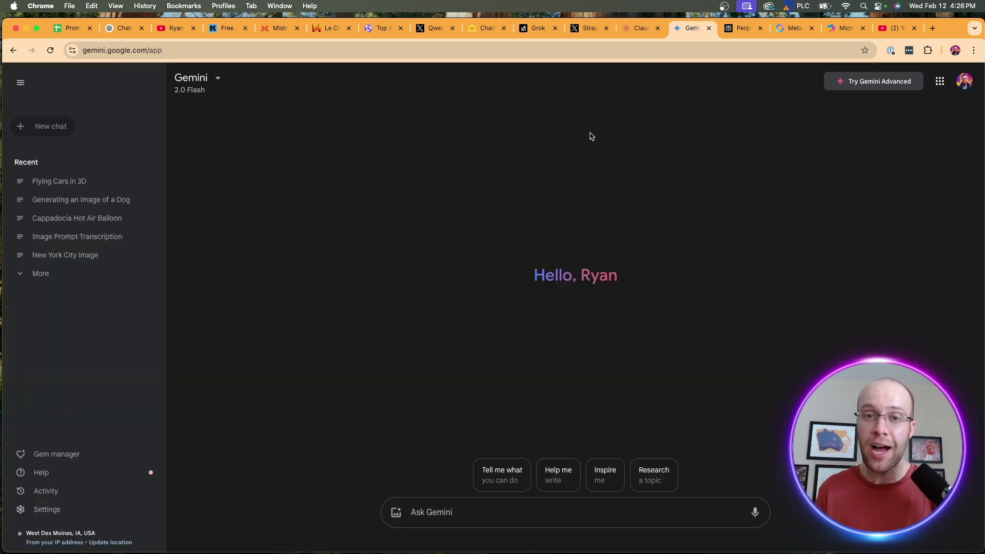
# - Look over Gemini's model options, keep 2.0 Flash, and move to the Perplexity tab
pyautogui.click(216, 64)
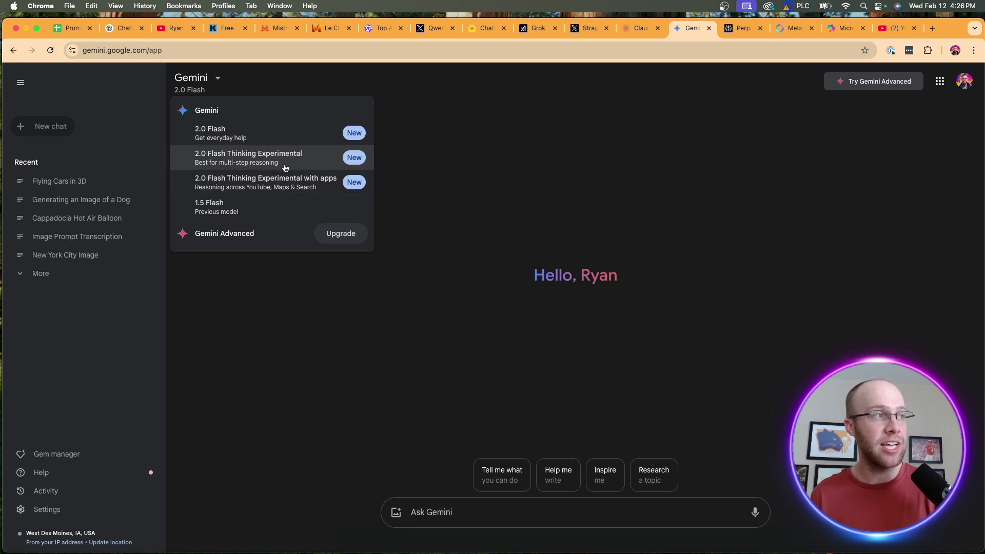
pyautogui.click(450, 175)
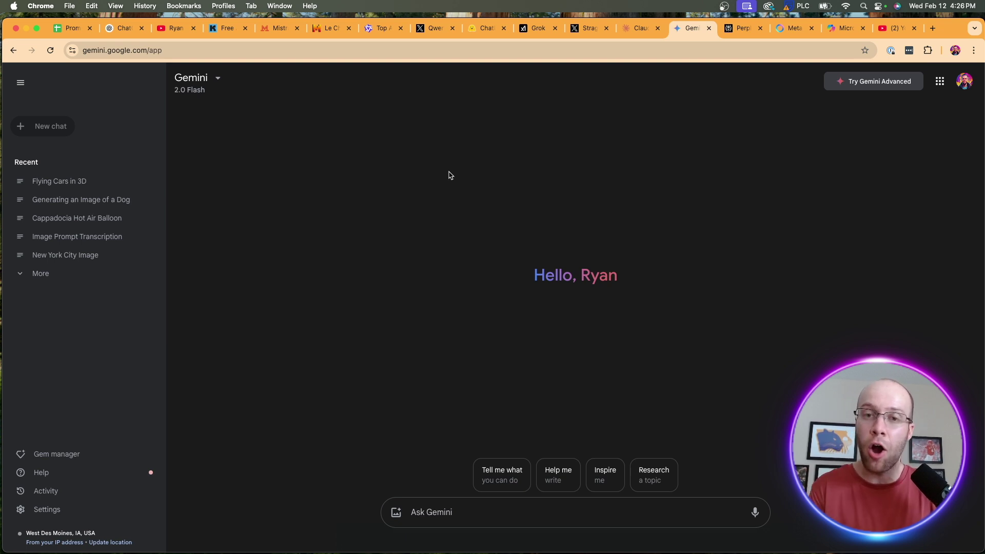
pyautogui.click(745, 28)
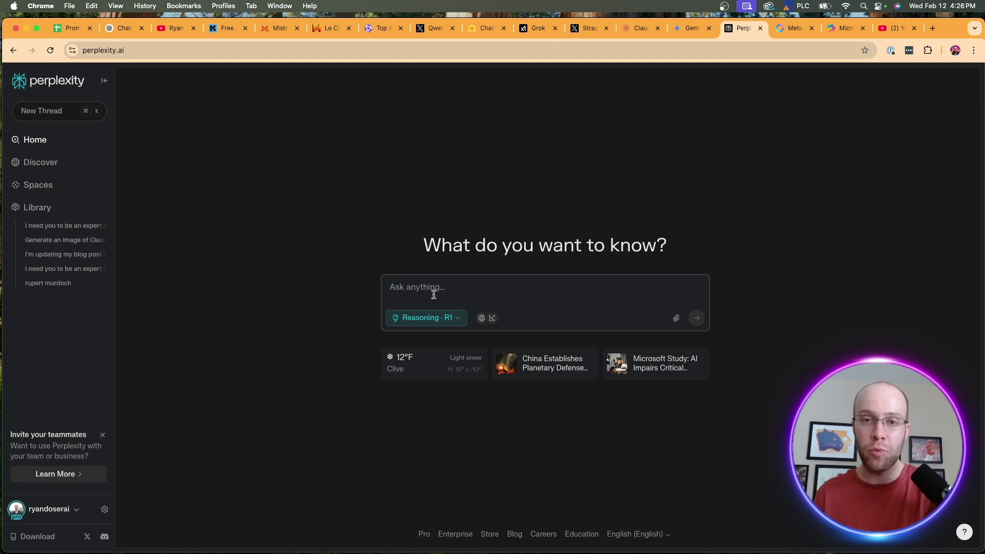
# - Look over Perplexity's search modes, keep Reasoning with R1, and move to the Meta AI tab
pyautogui.click(450, 318)
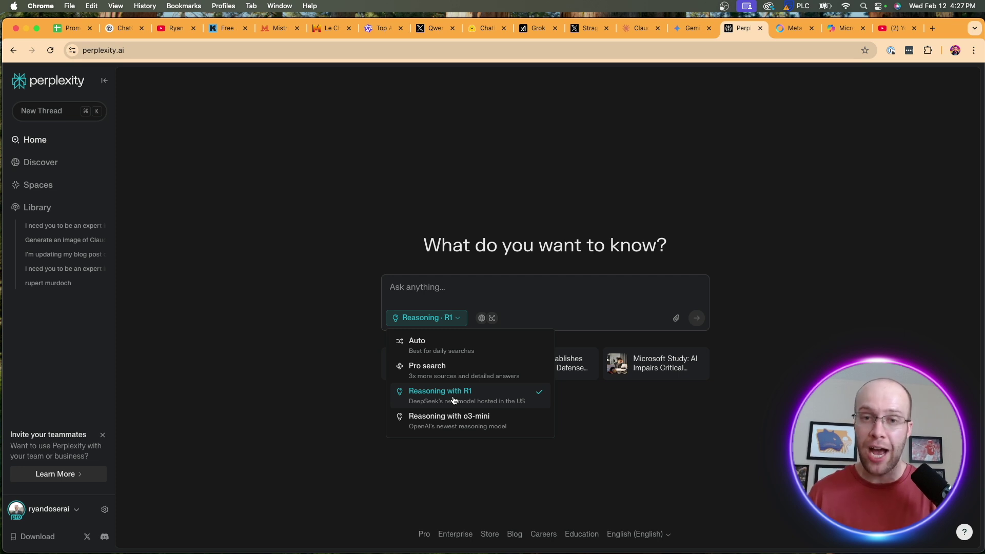
pyautogui.click(750, 321)
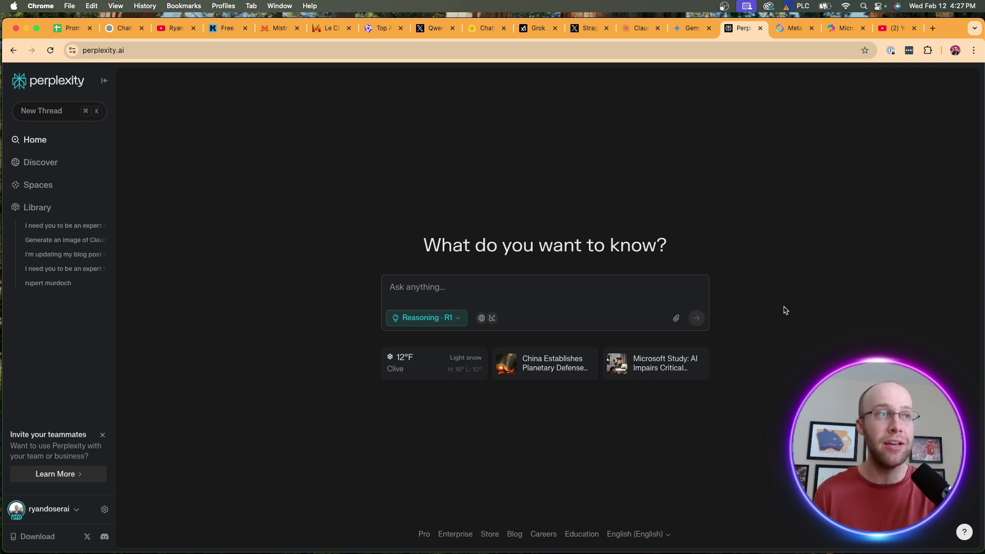
pyautogui.click(799, 29)
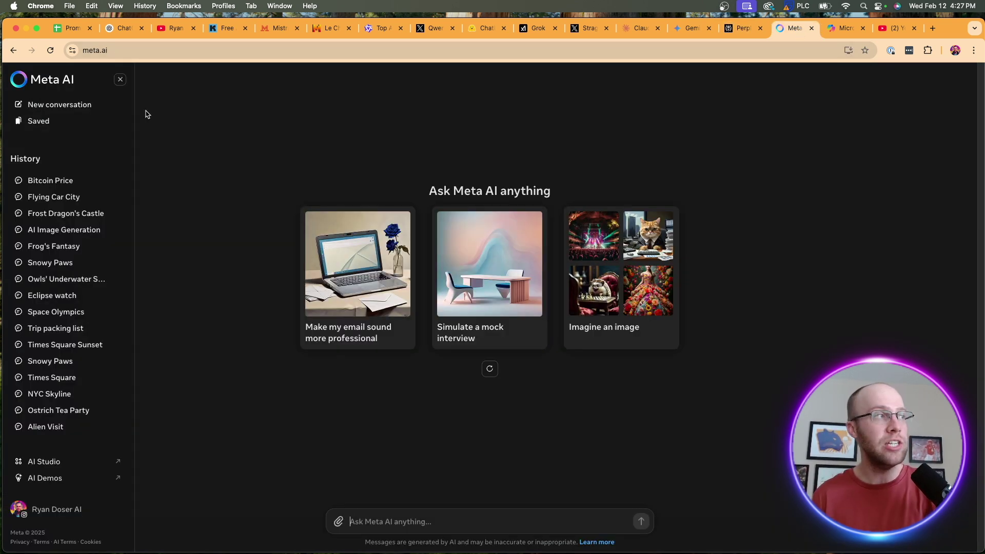
# - Glance at the meta.ai home screen suggestions, then move to the Microsoft Copilot tab
pyautogui.click(118, 46)
pyautogui.click(239, 124)
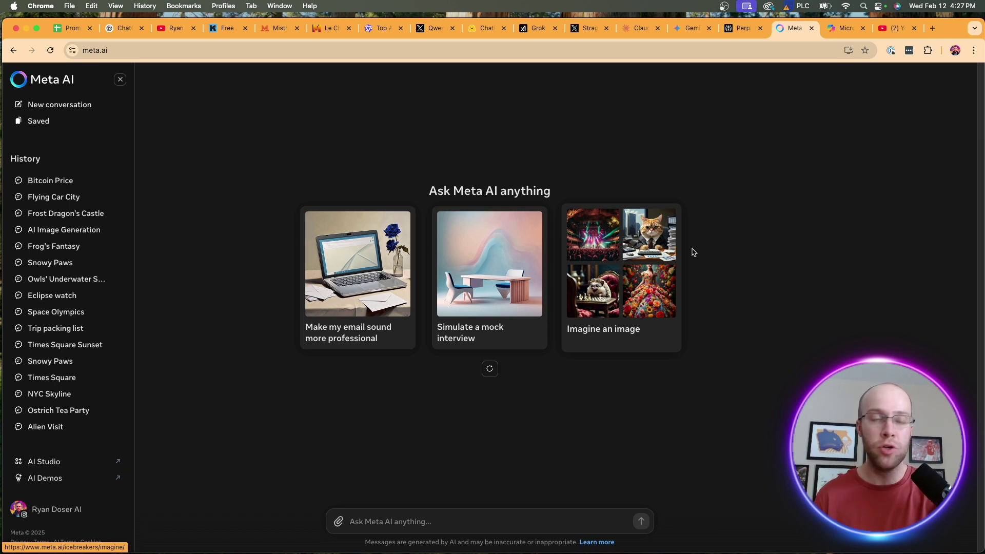
pyautogui.click(836, 27)
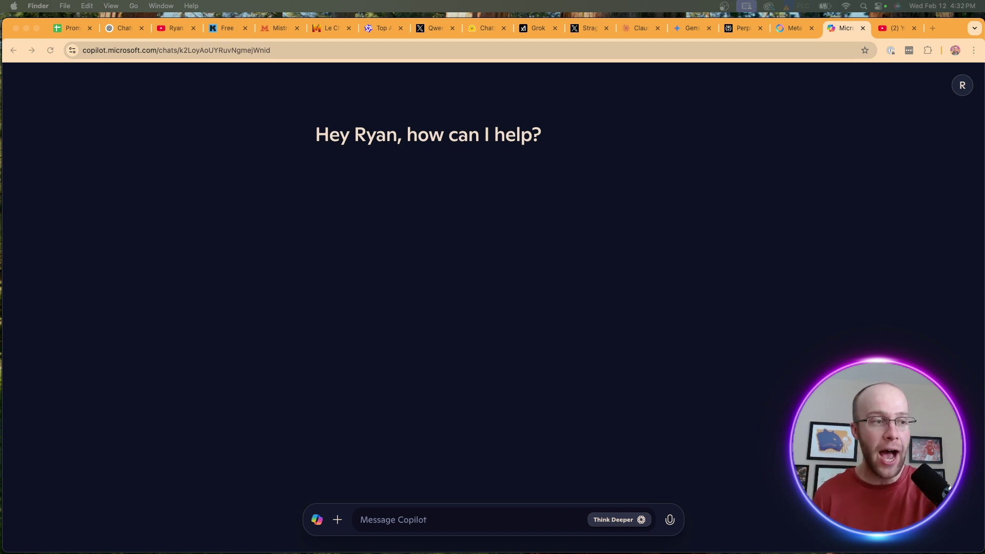
# - Bring the Chrome window showing Copilot's empty chat page back into focus
pyautogui.click(615, 456)
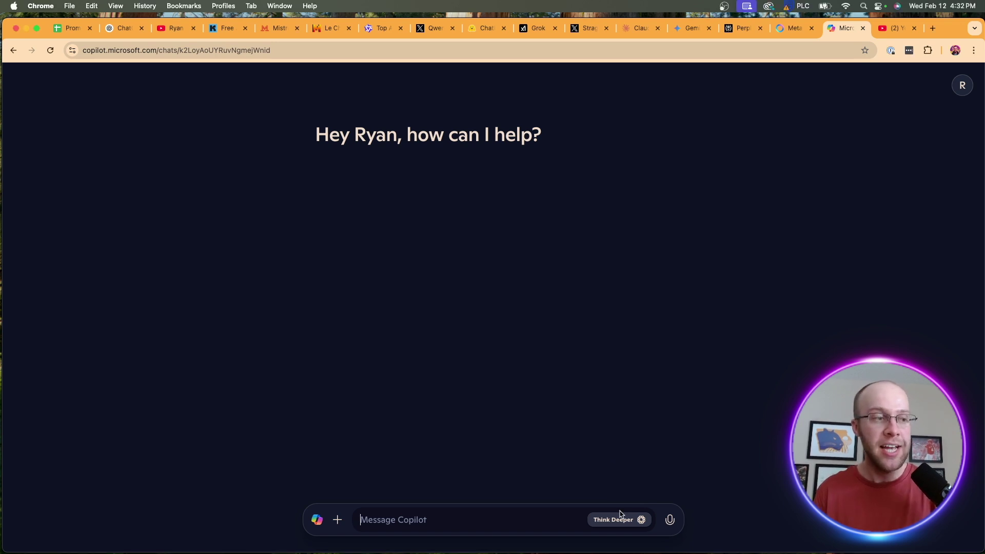